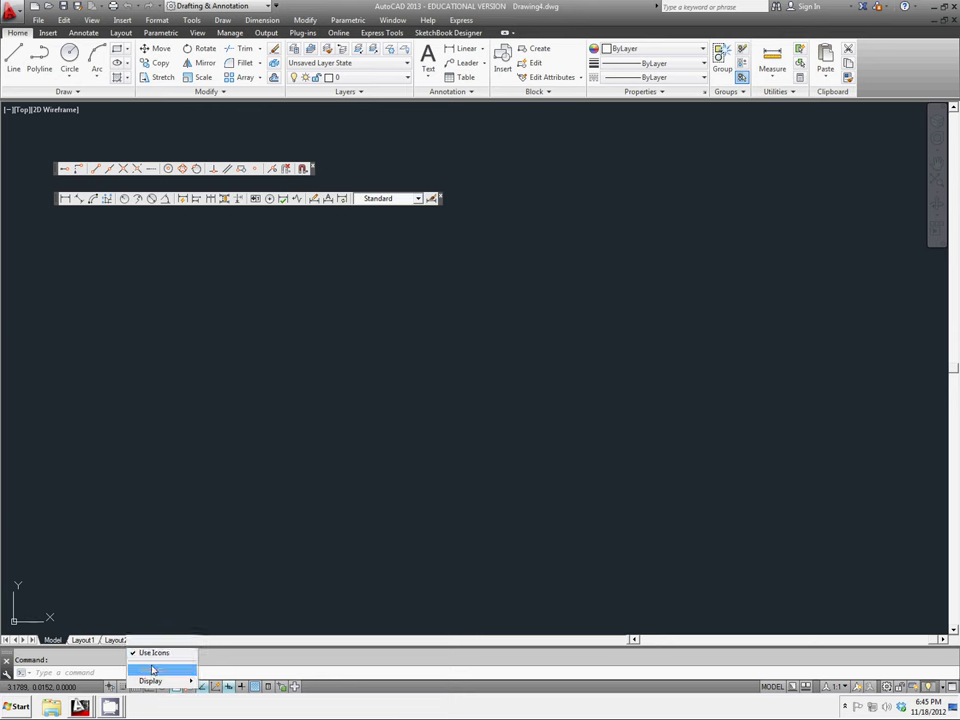
# Step: Set the grid spacing to 1 in the drafting settings
pyautogui.click(151, 668)
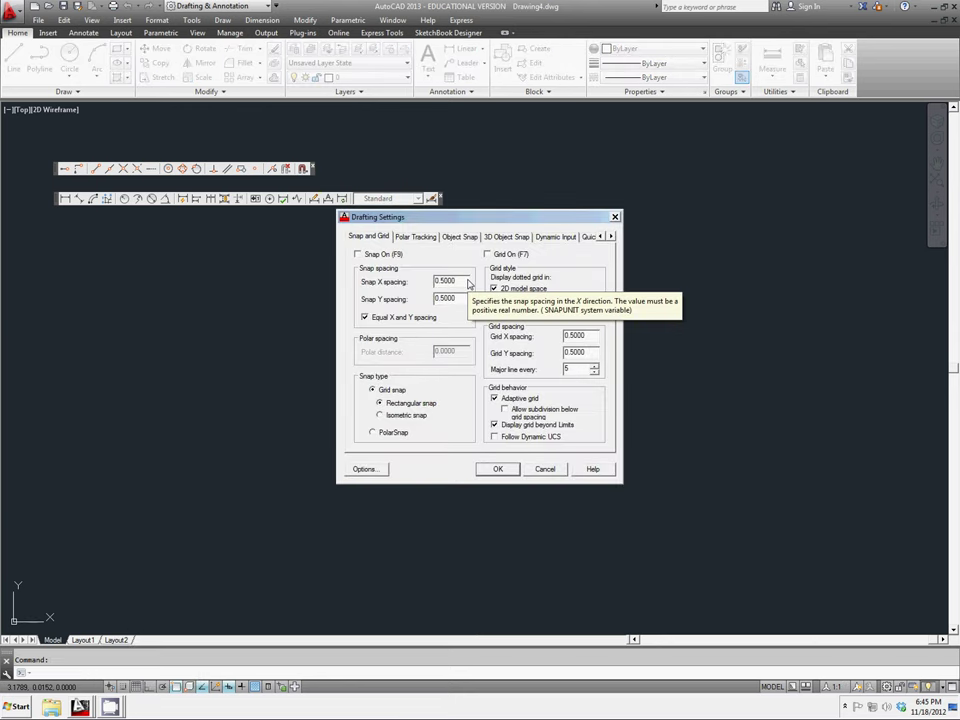
pyautogui.click(597, 337)
pyautogui.moveTo(597, 337); pyautogui.dragTo(532, 337)
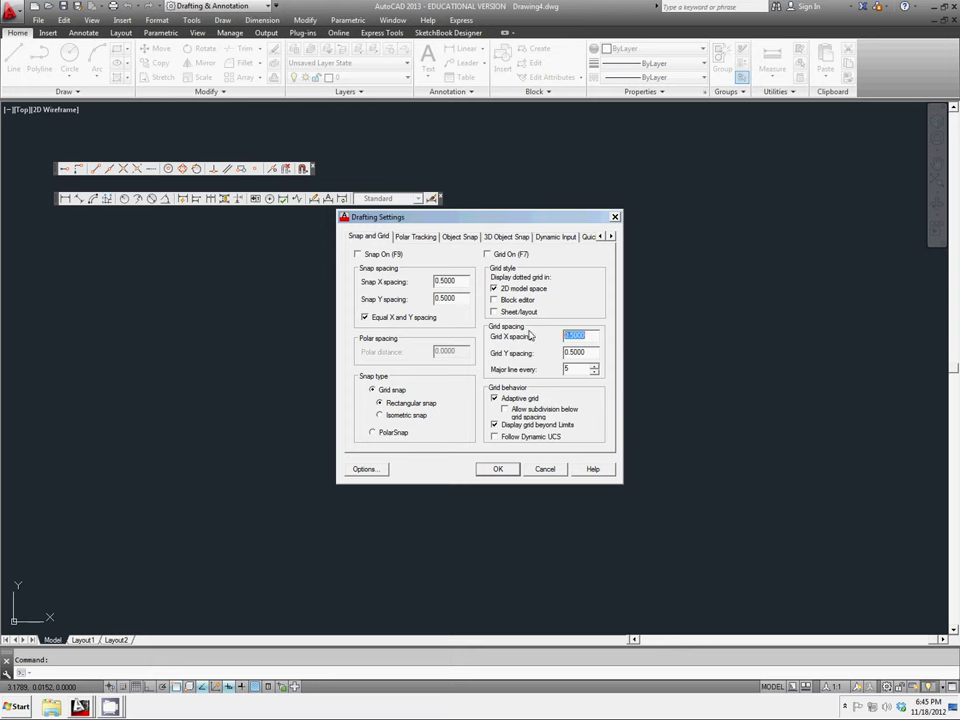
pyautogui.write('1')
pyautogui.press('Tab')
pyautogui.click(498, 470)
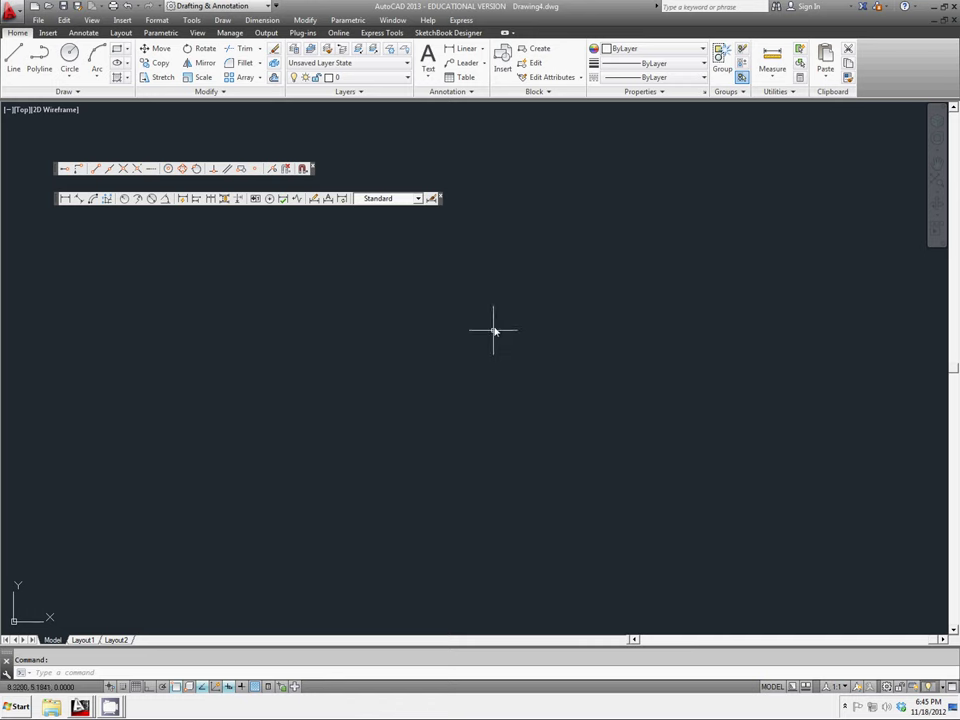
# Step: Create two layers named Construction and Object_Lines in the Layer Properties Manager
pyautogui.click(293, 48)
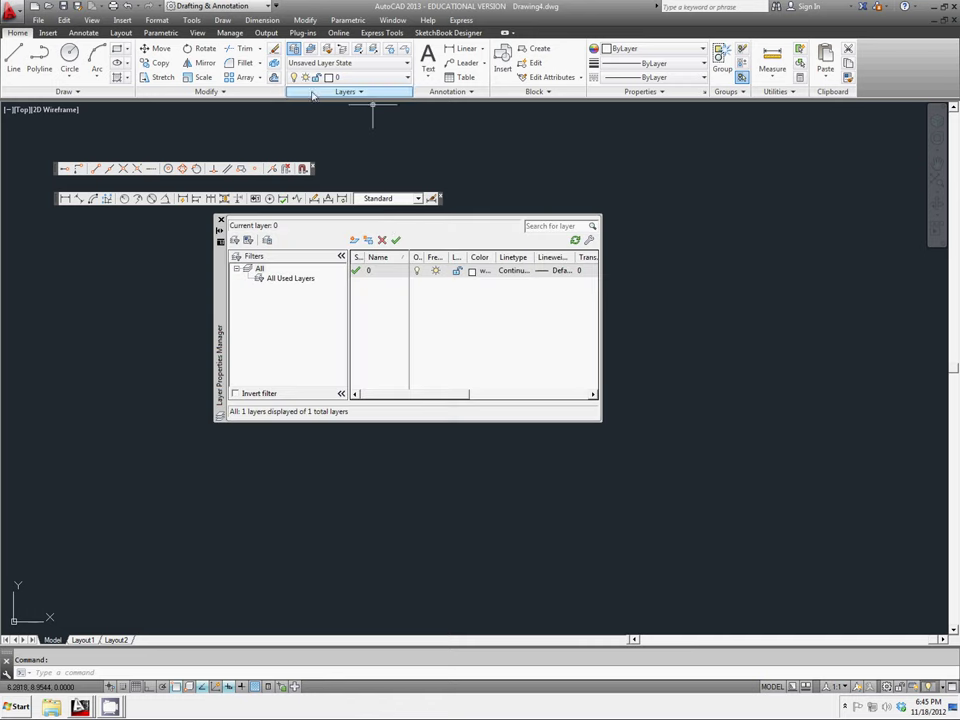
pyautogui.click(354, 241)
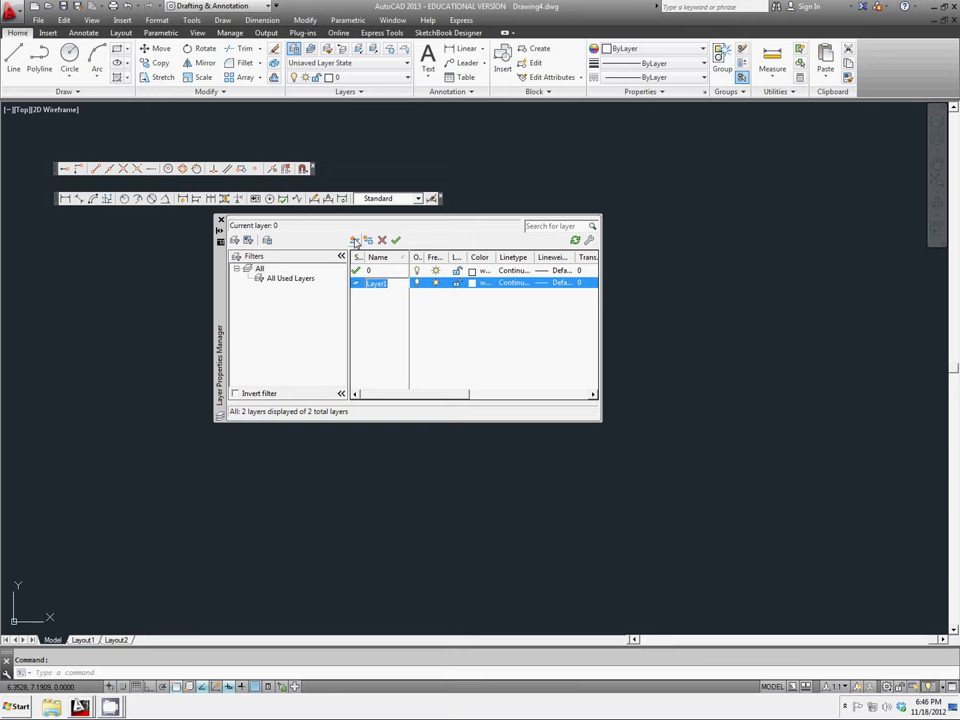
pyautogui.write('Construction')
pyautogui.click(355, 242)
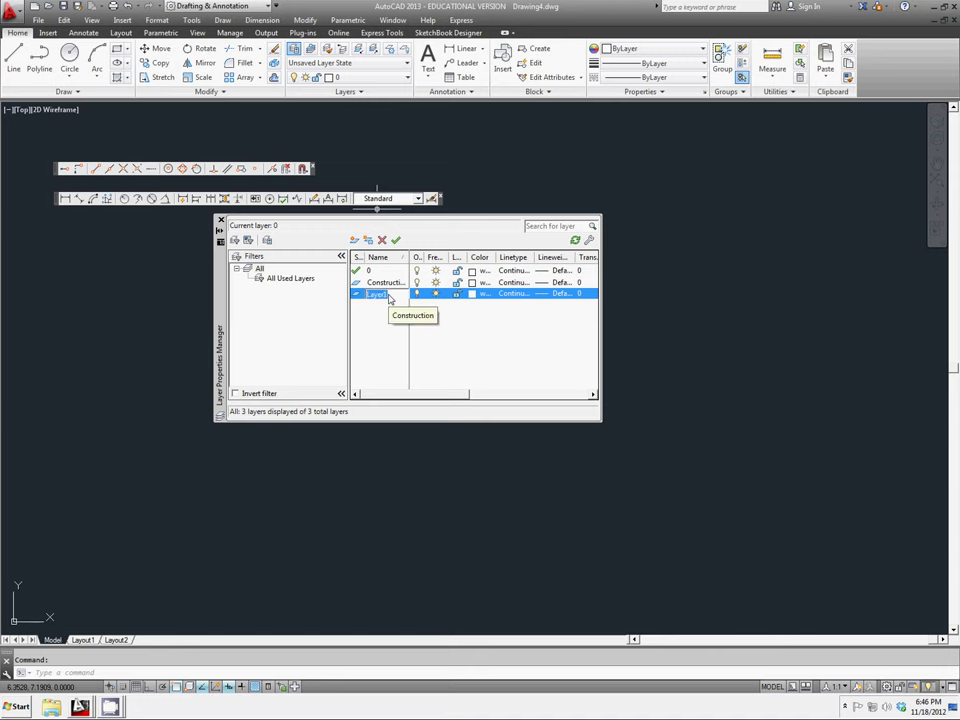
pyautogui.write('Object Lines')
# Step: Add layers named Hidden Lines and Center Lines, making the Center Lines layer current
pyautogui.click(354, 241)
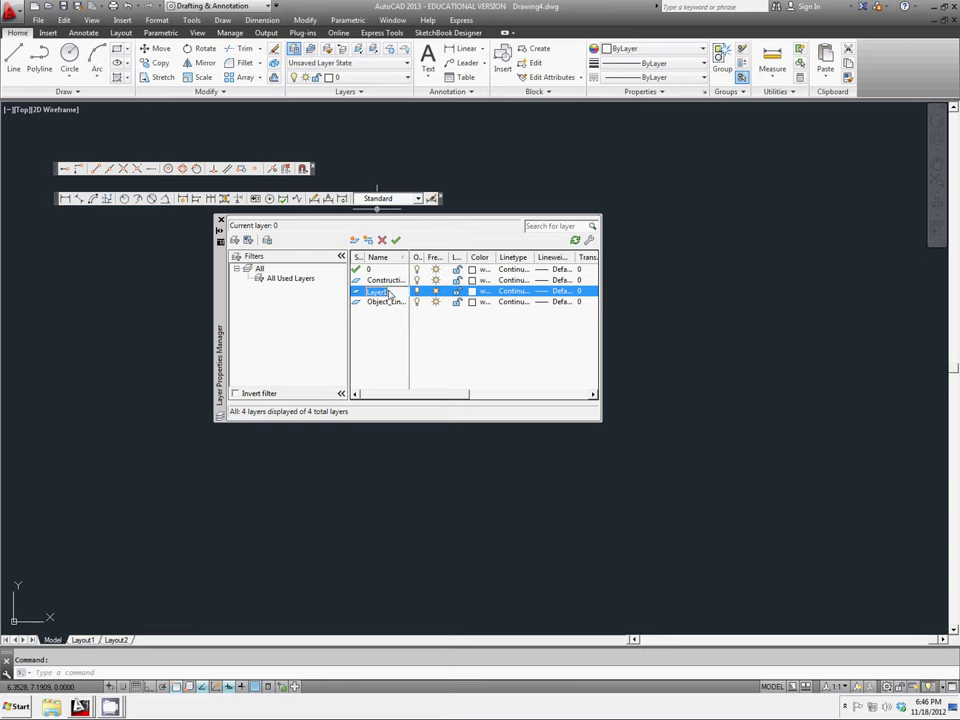
pyautogui.write('Hidden Li...')
pyautogui.press('Return')
pyautogui.hotkey('alt', 'n')
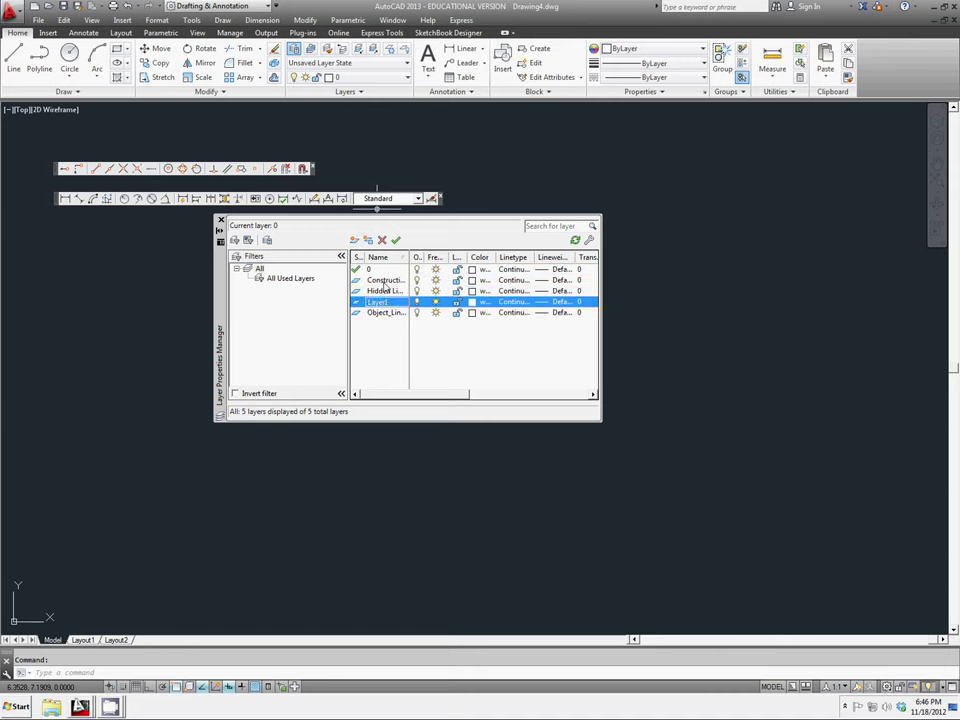
pyautogui.hotkey('alt', 'c')
pyautogui.click(391, 304)
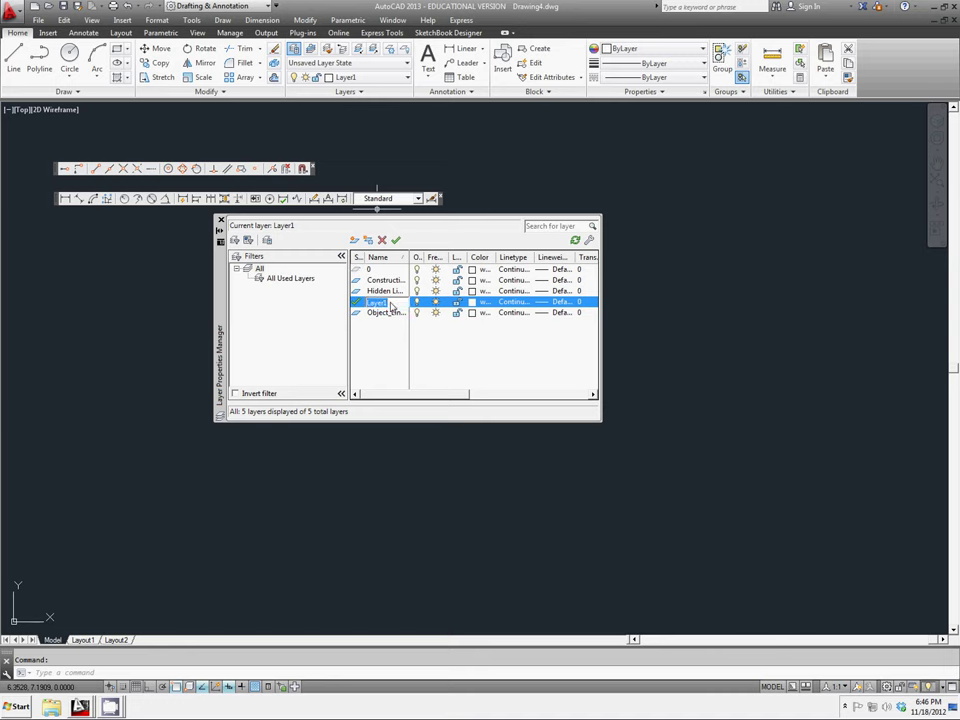
pyautogui.write('Center Lines,')
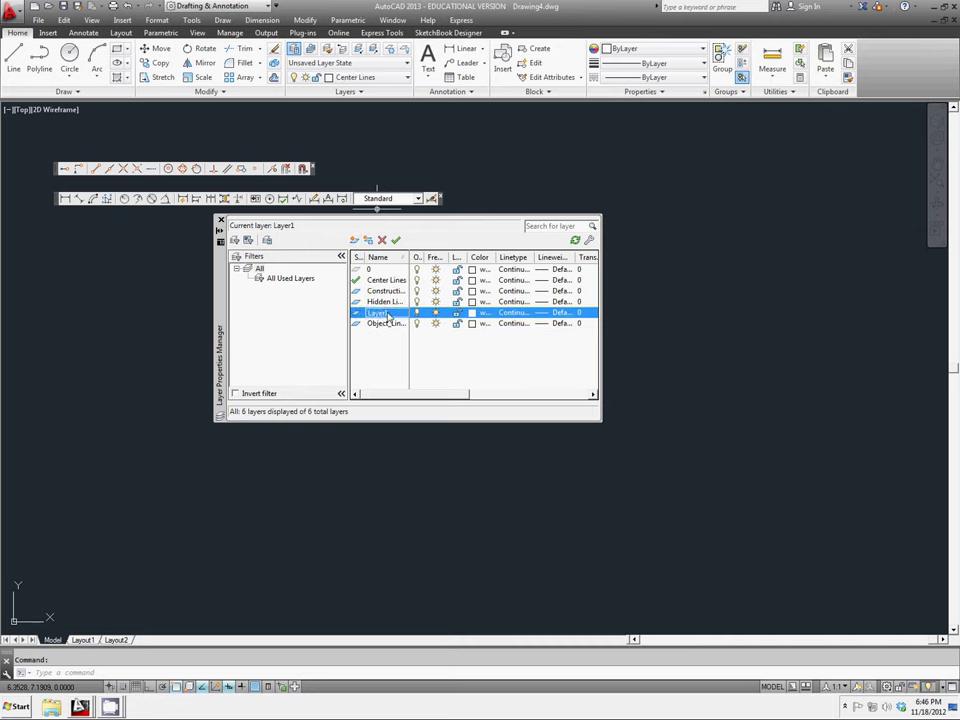
# Step: Make the newest layer current and name it Dimensions, and add another layer named Section Lines
pyautogui.hotkey('alt', 'c')
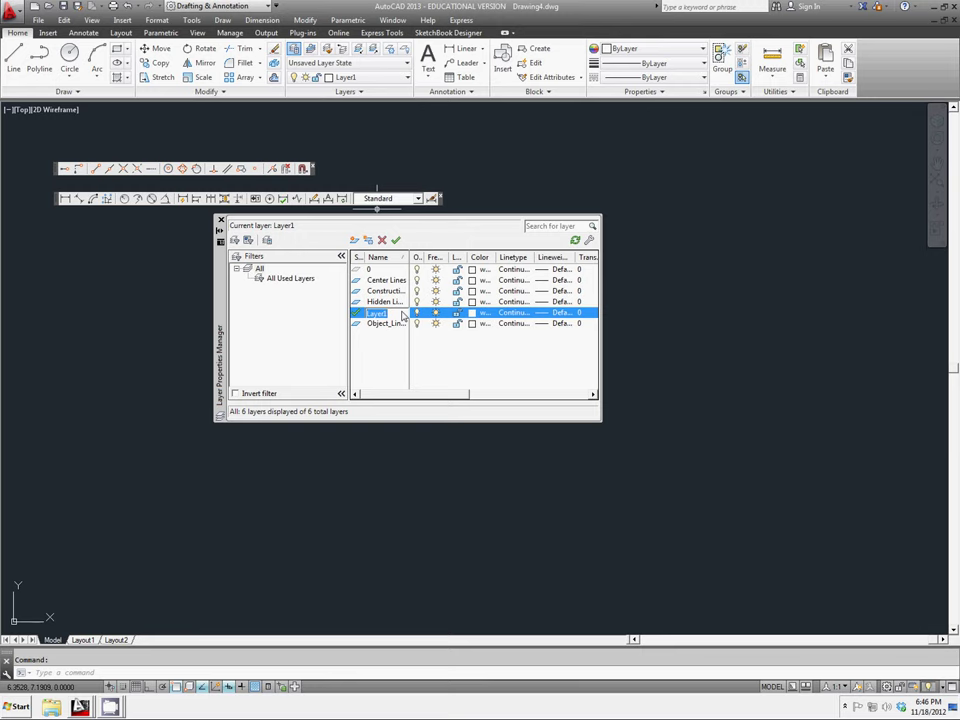
pyautogui.write('Dimensions')
pyautogui.click(355, 241)
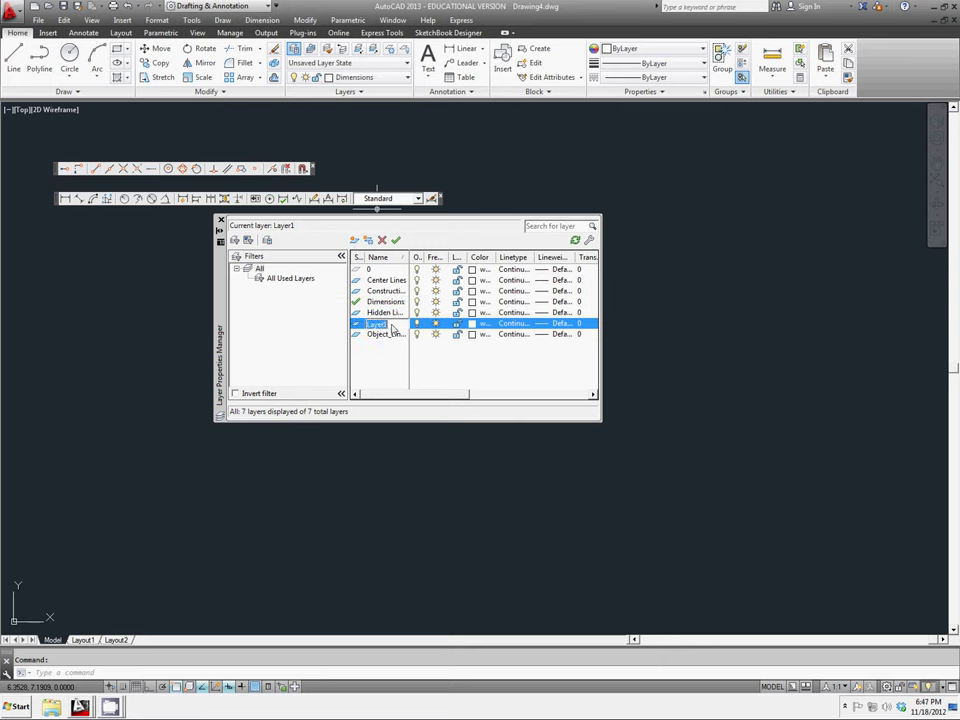
pyautogui.write('Section Li...')
# Step: Add a layer named Cutting Plane Lines
pyautogui.hotkey('alt', 'n')
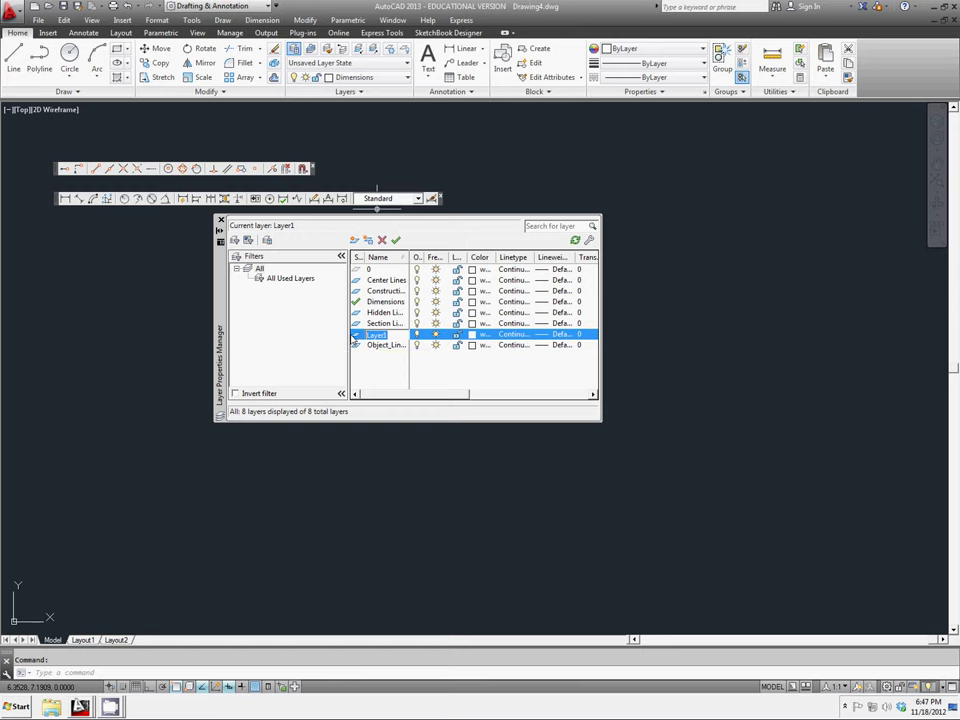
pyautogui.write('Cutting Plane Liness')
pyautogui.press('BackSpace')
pyautogui.press('BackSpace')
pyautogui.write('s')
pyautogui.press('Return')
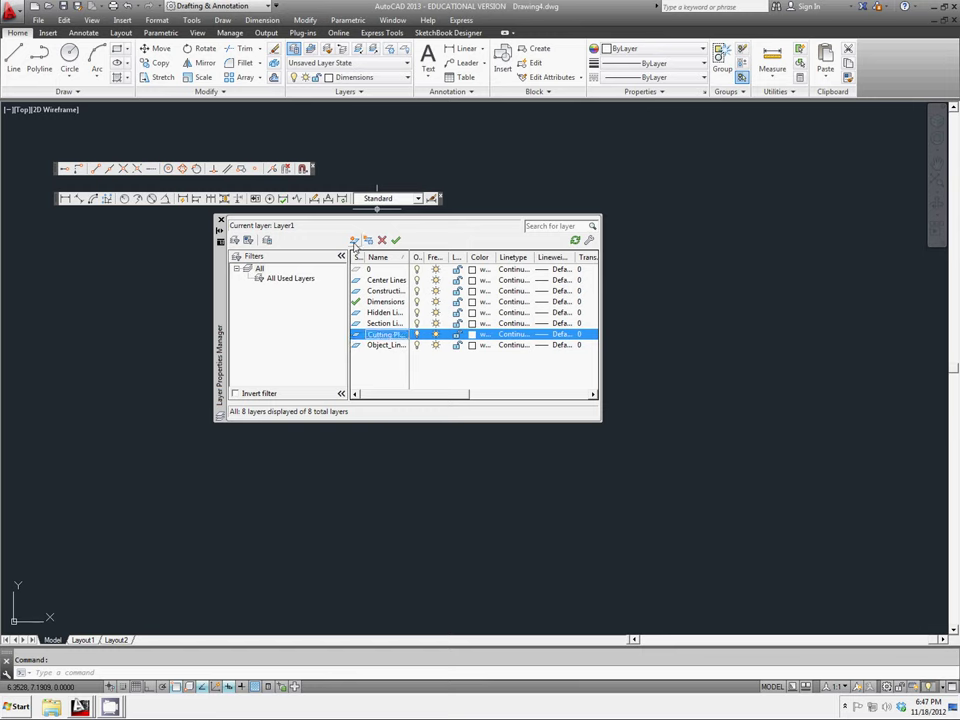
# Step: Add two layers named Title Block and Title Block Lettering
pyautogui.hotkey('alt', 'n')
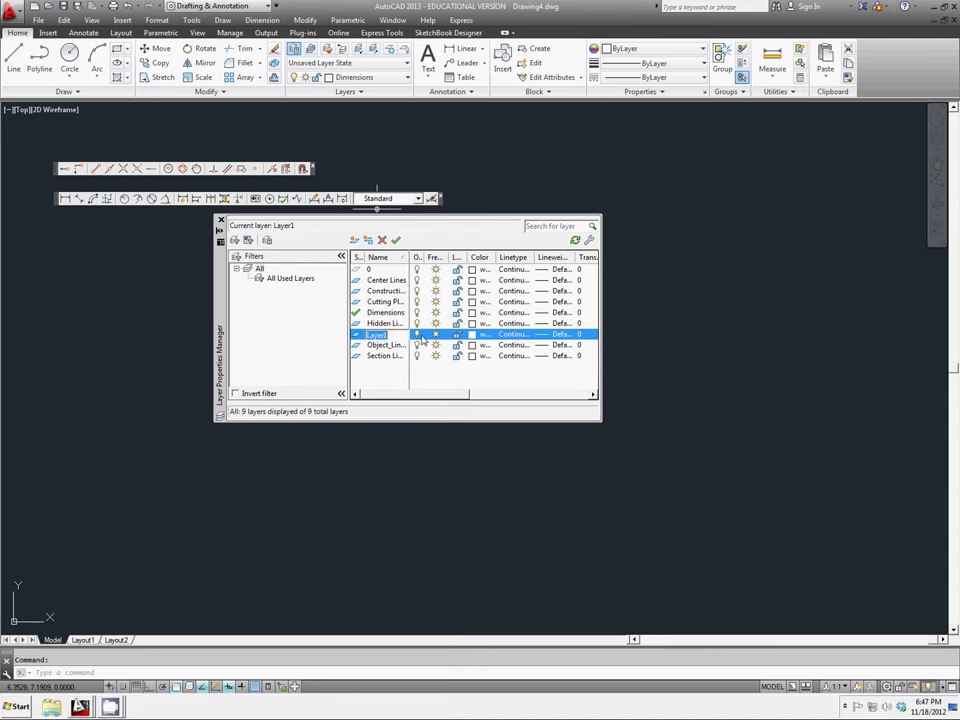
pyautogui.write('Title block')
pyautogui.click(354, 241)
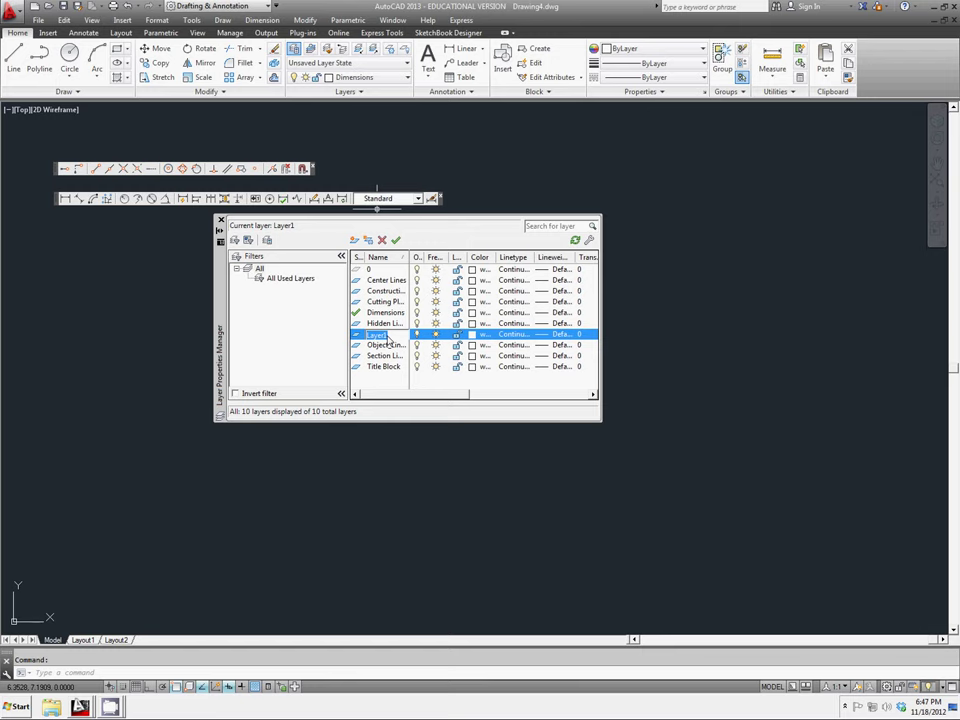
pyautogui.write('Title B')
pyautogui.write('lock La')
pyautogui.write('ttering')
pyautogui.press('Return')
# Step: Add a layer named Viewport
pyautogui.hotkey('alt', 'n')
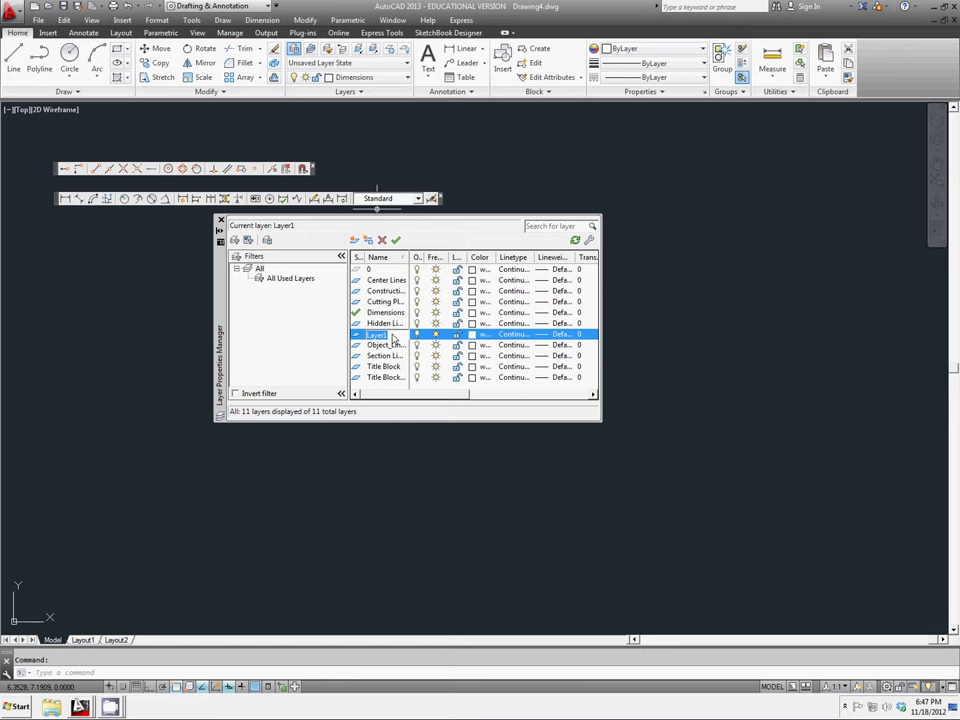
pyautogui.write('Viewport')
pyautogui.click(388, 280)
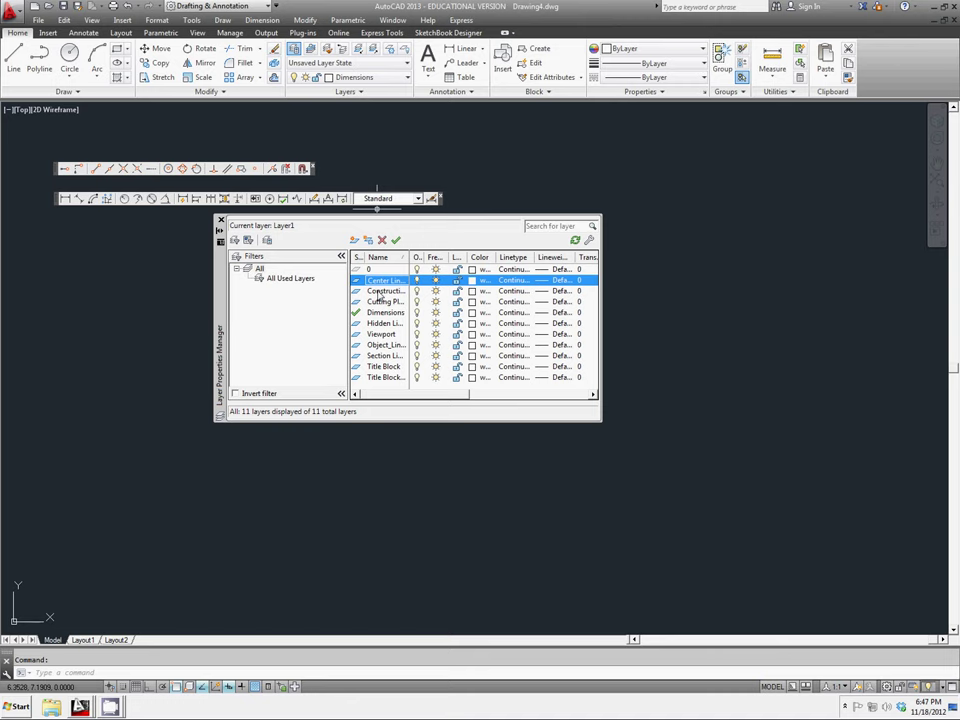
# Step: Set the Construction layer's color to index color 9
pyautogui.click(384, 301)
pyautogui.click(396, 291)
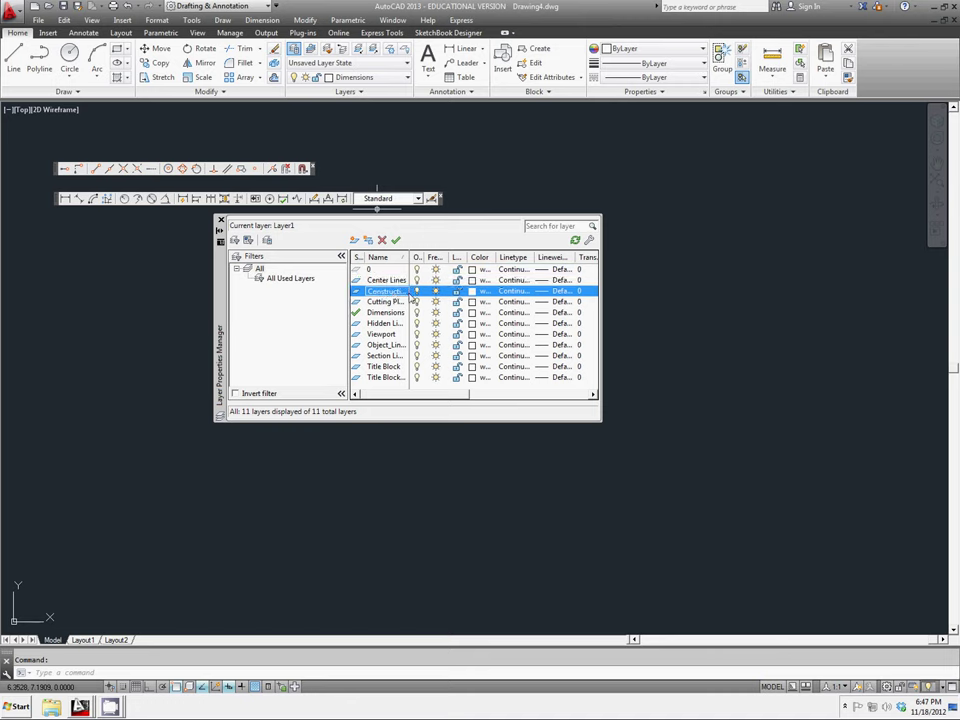
pyautogui.click(472, 291)
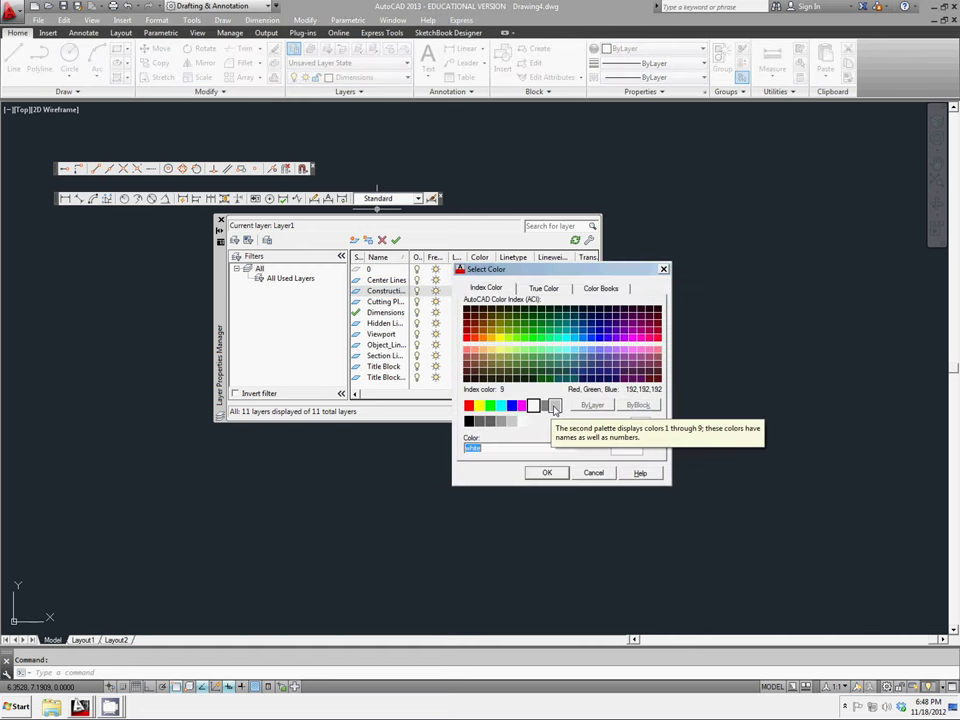
pyautogui.click(555, 405)
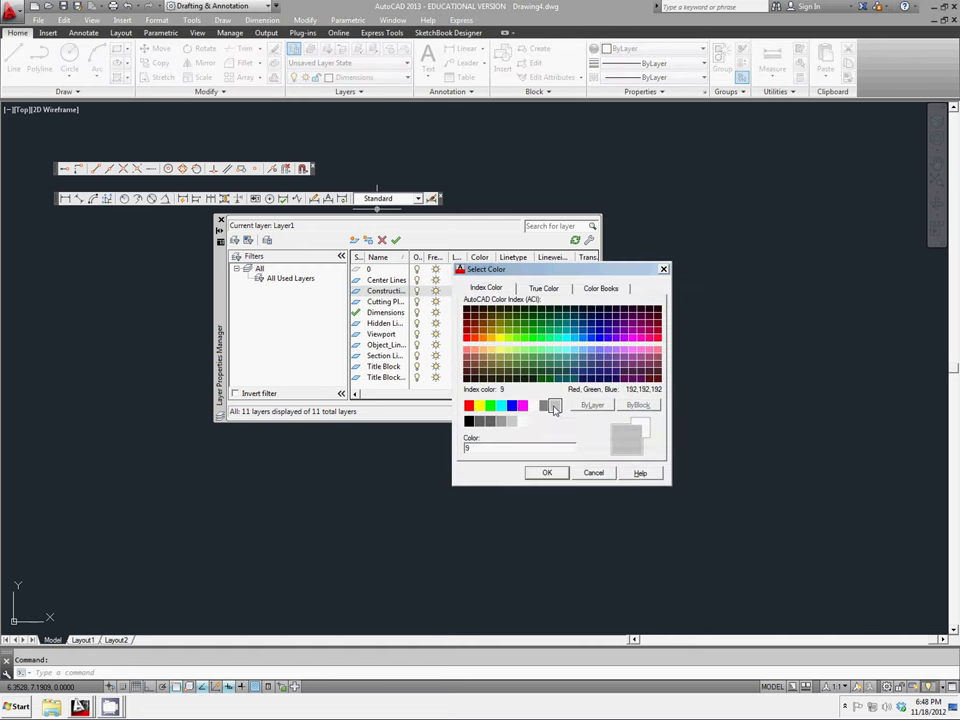
pyautogui.click(547, 472)
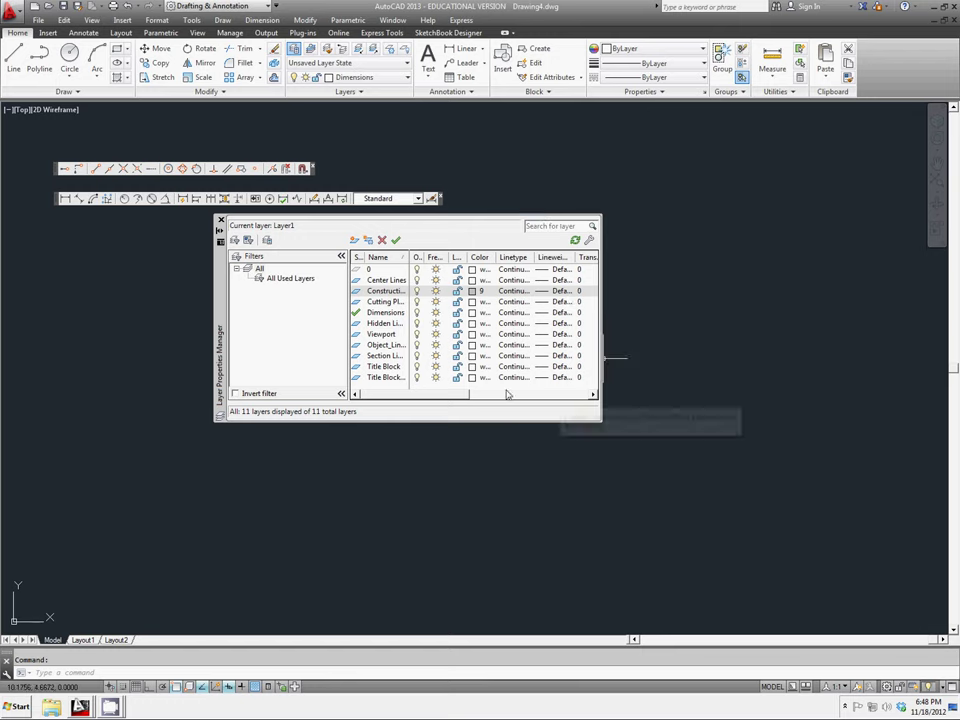
# Step: Widen the Layer Properties Manager and its Plot Style and Lineweight columns
pyautogui.moveTo(456, 394); pyautogui.dragTo(506, 396)
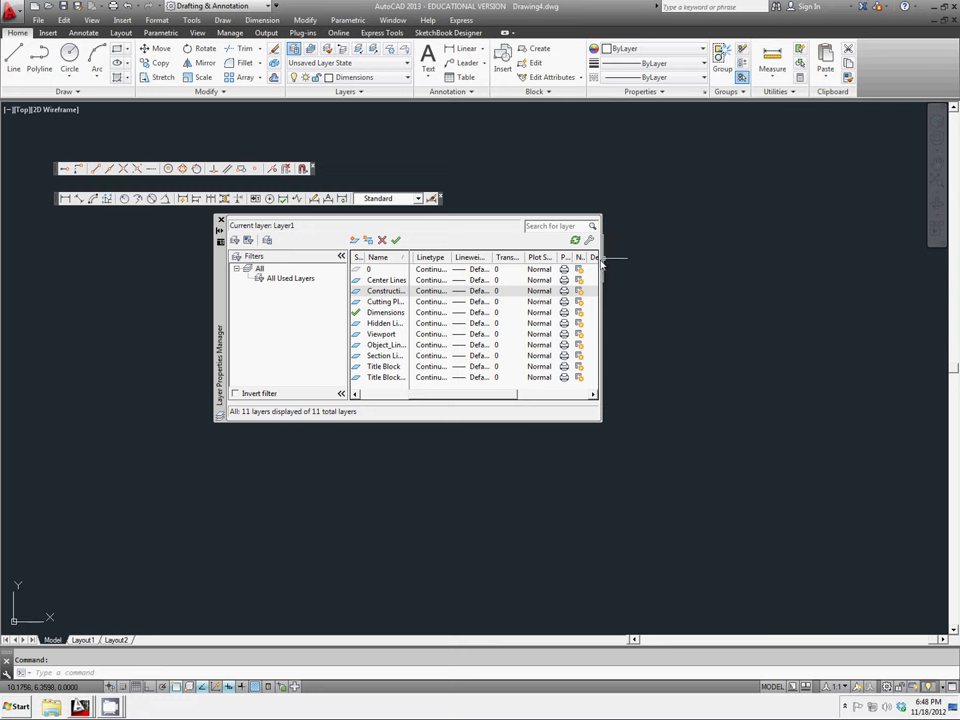
pyautogui.moveTo(601, 262); pyautogui.dragTo(872, 253)
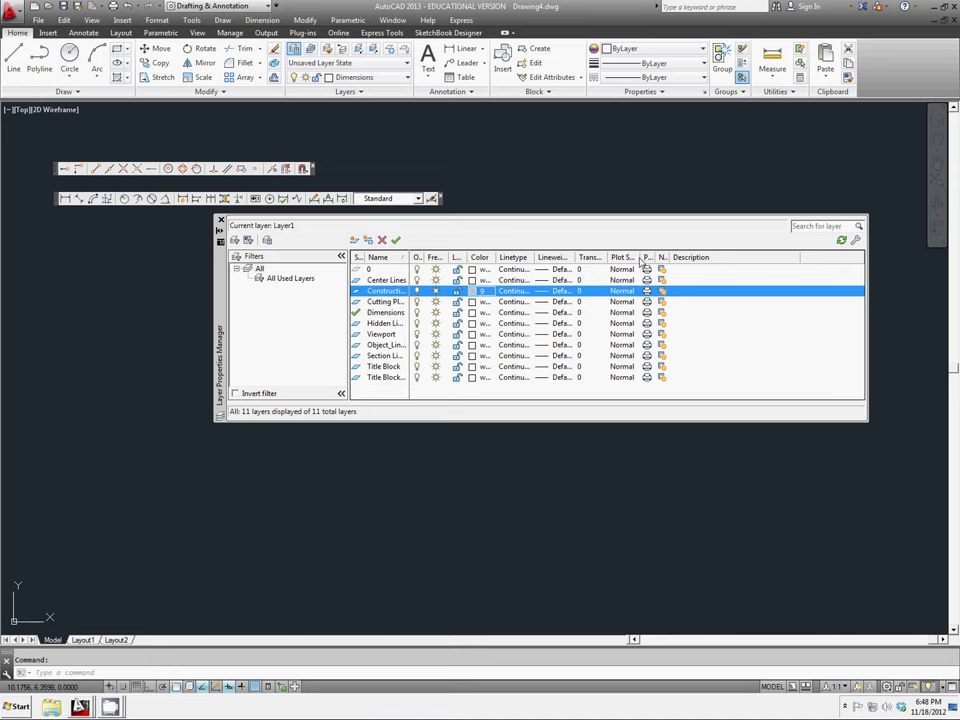
pyautogui.moveTo(641, 259); pyautogui.dragTo(680, 260)
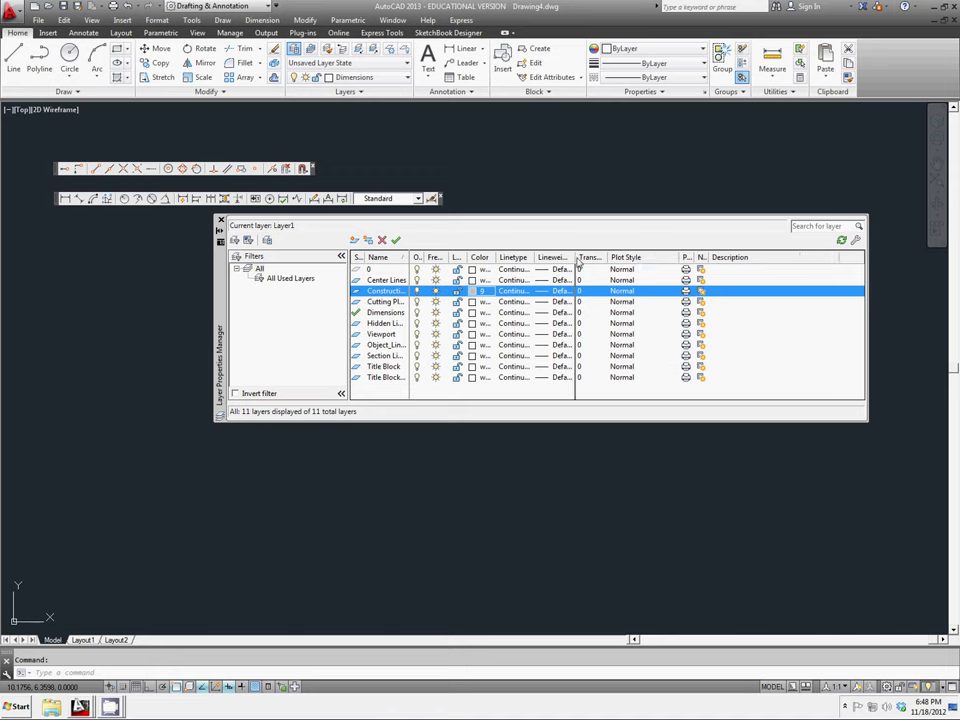
pyautogui.moveTo(577, 262); pyautogui.dragTo(651, 259)
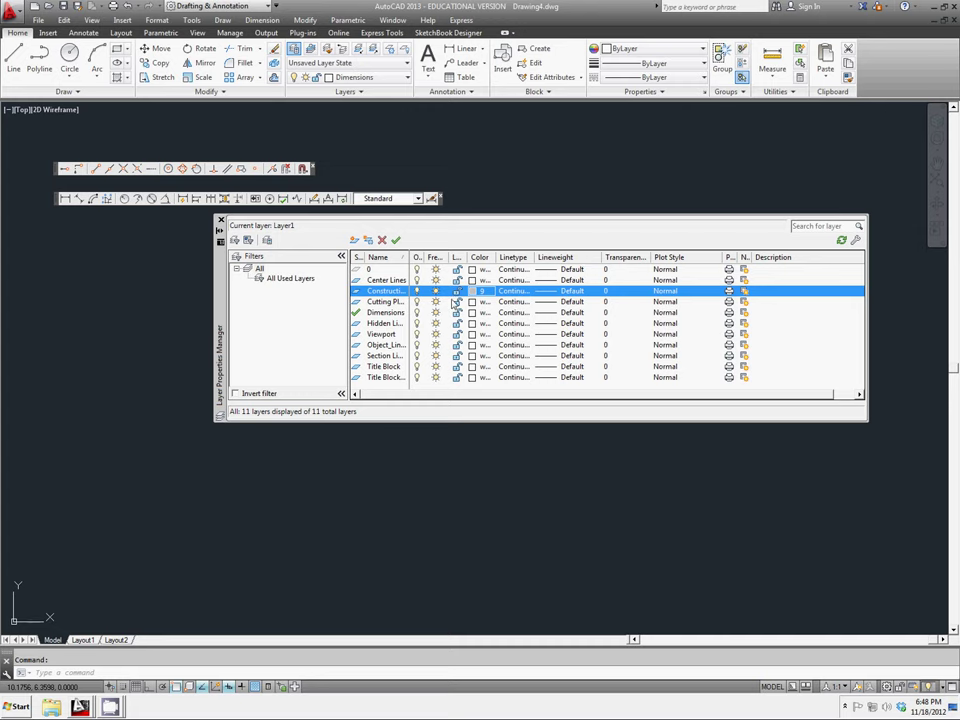
# Step: Set the Object_Lines layer's color to blue
pyautogui.click(384, 346)
pyautogui.click(474, 344)
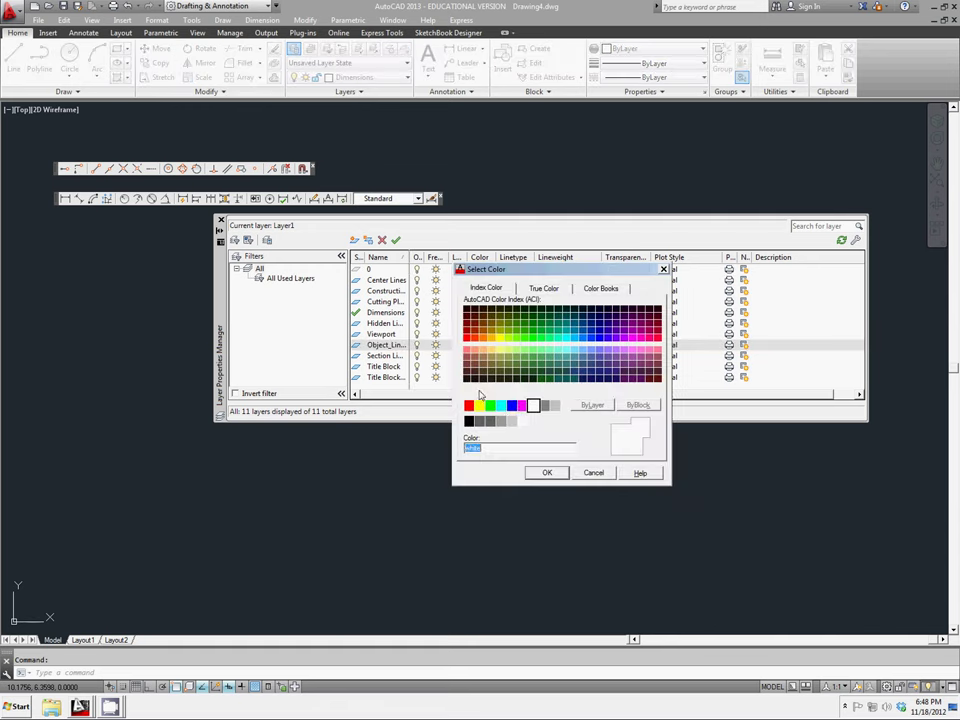
pyautogui.click(512, 405)
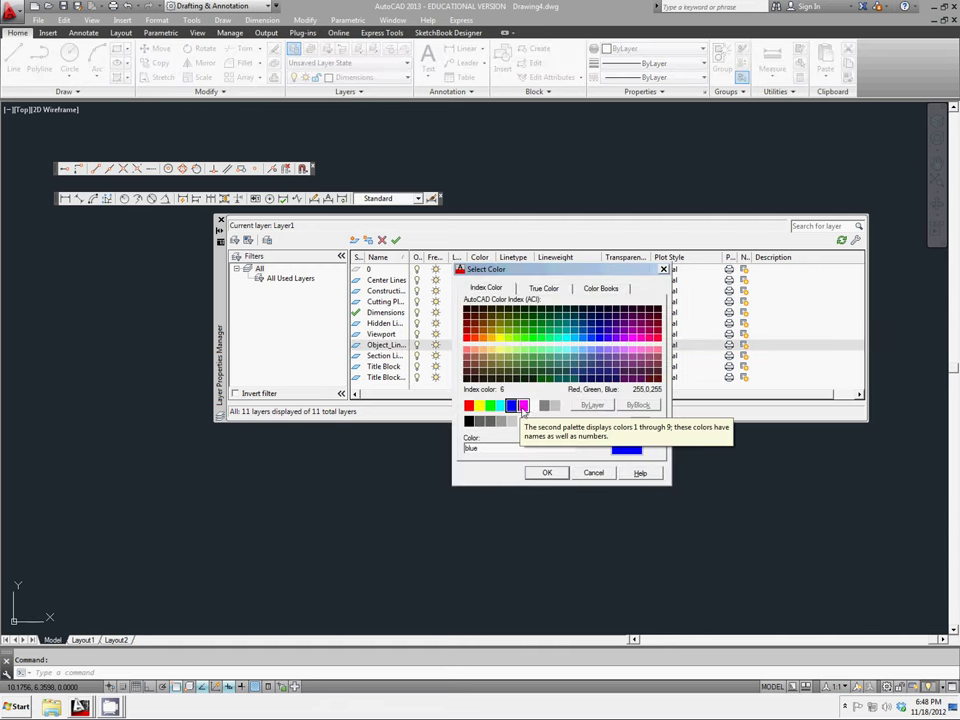
pyautogui.click(547, 472)
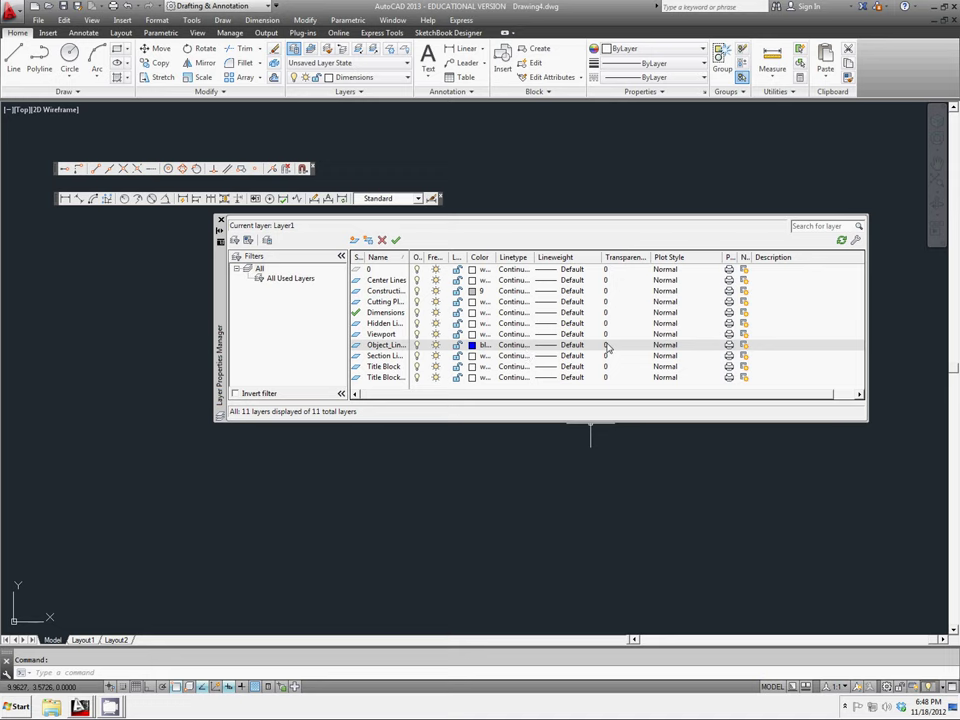
# Step: Set the Object_Lines layer's lineweight to 0.60 mm
pyautogui.click(574, 345)
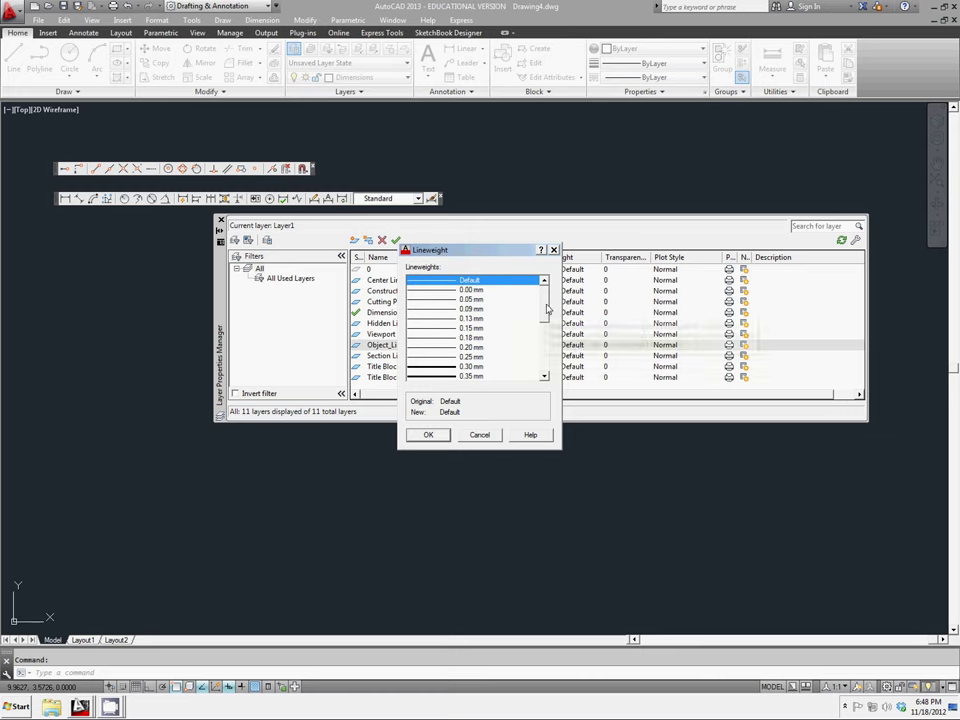
pyautogui.scroll(-3, 547, 312)
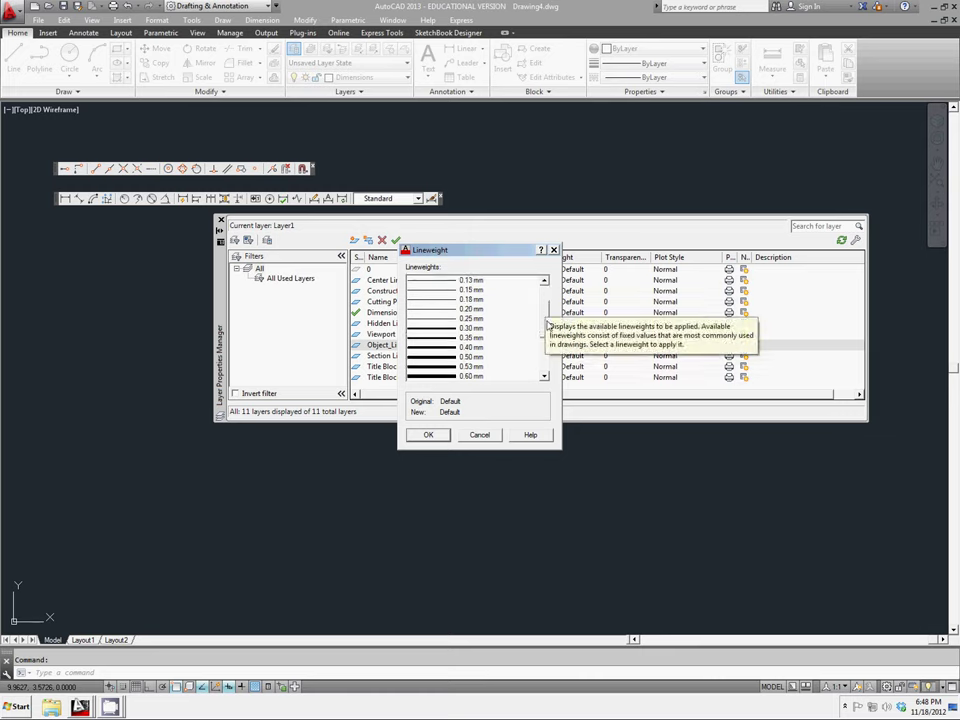
pyautogui.click(476, 358)
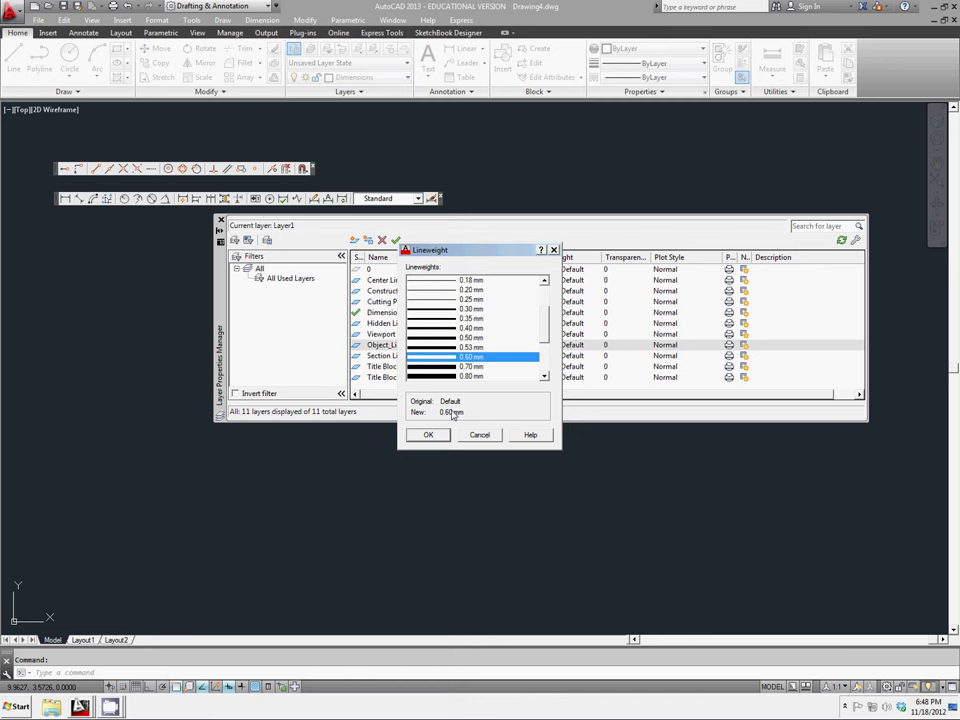
pyautogui.click(433, 435)
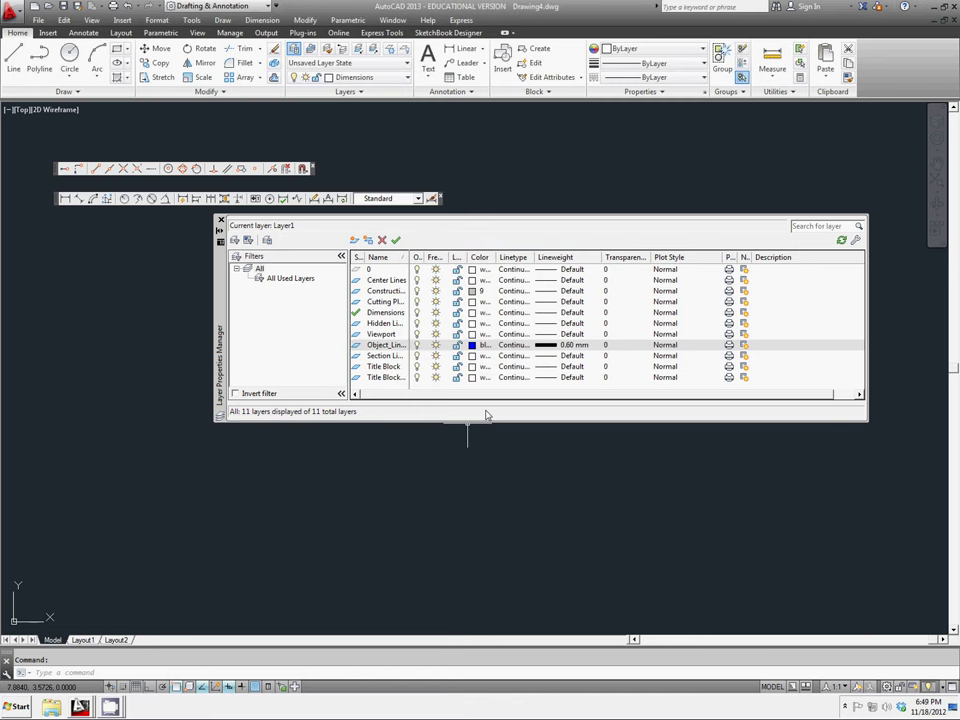
# Step: Set the Hidden Lines layer's color to cyan
pyautogui.click(390, 325)
pyautogui.click(478, 324)
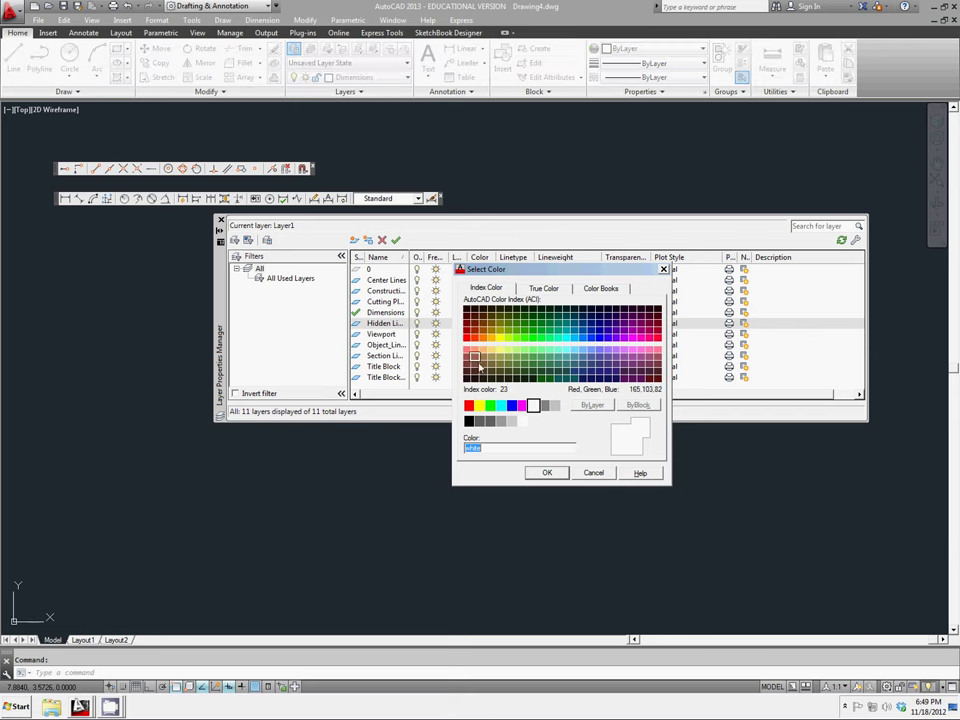
pyautogui.click(501, 405)
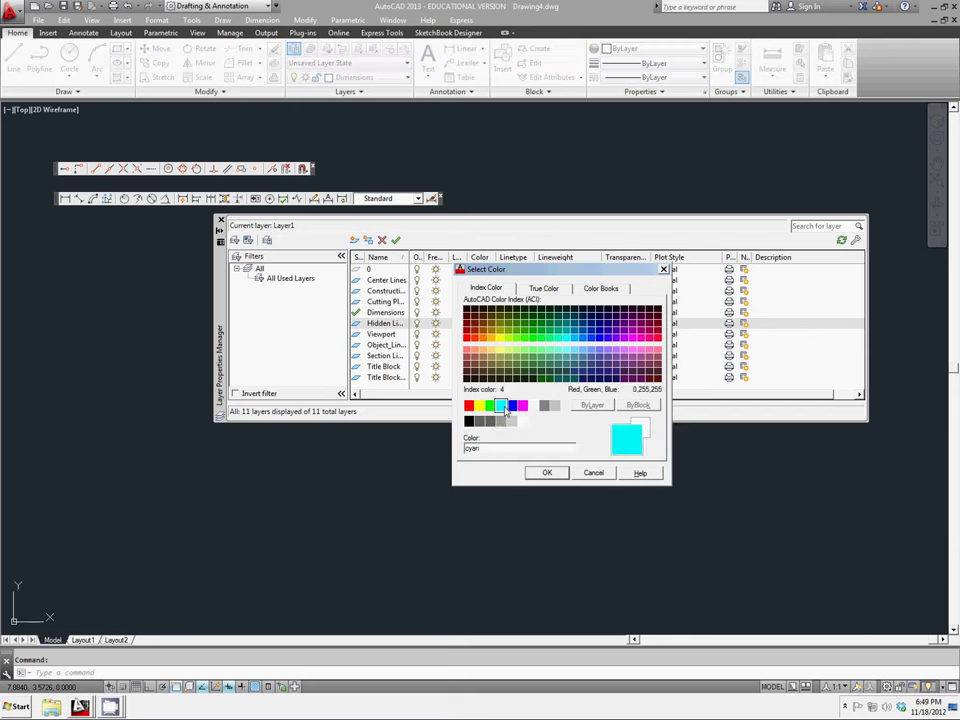
pyautogui.click(547, 472)
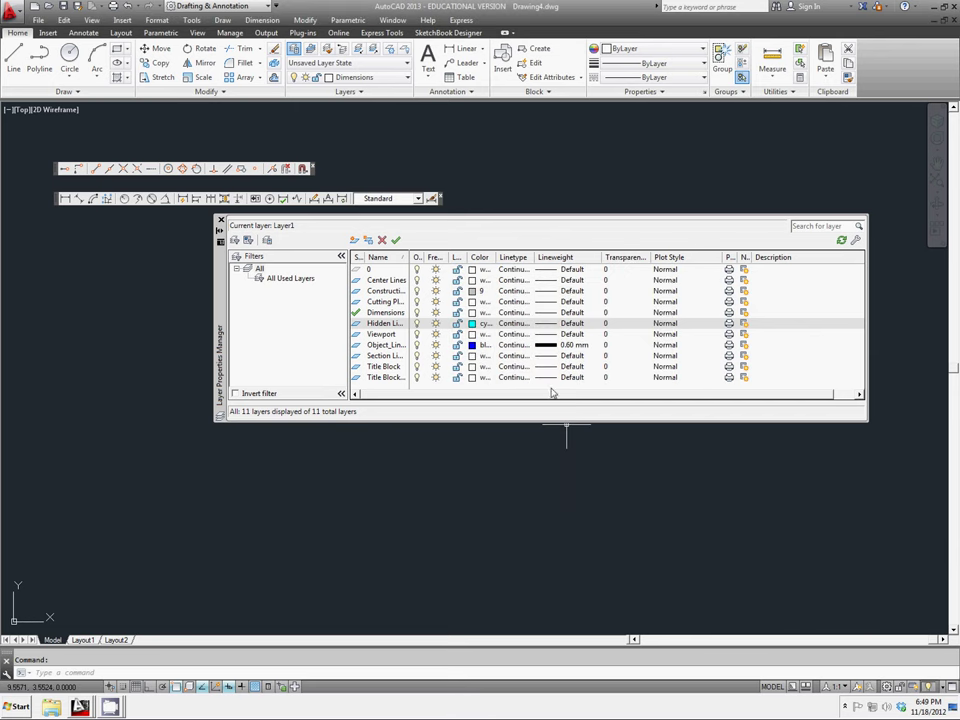
# Step: Load the HIDDEN linetype from acad.lin into the drawing's available linetypes
pyautogui.click(514, 327)
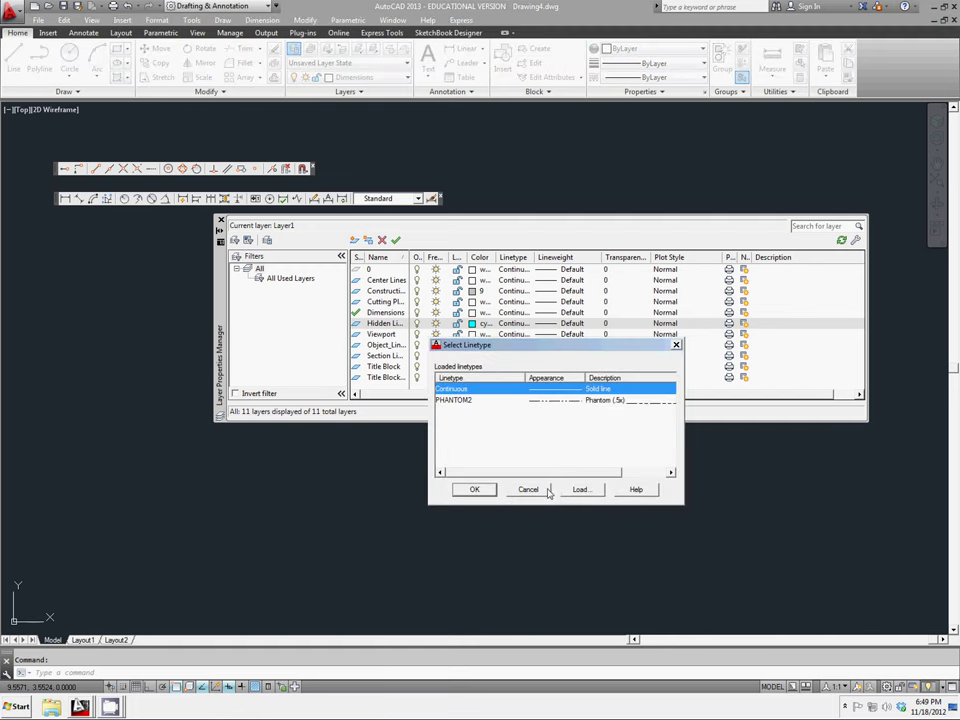
pyautogui.click(580, 489)
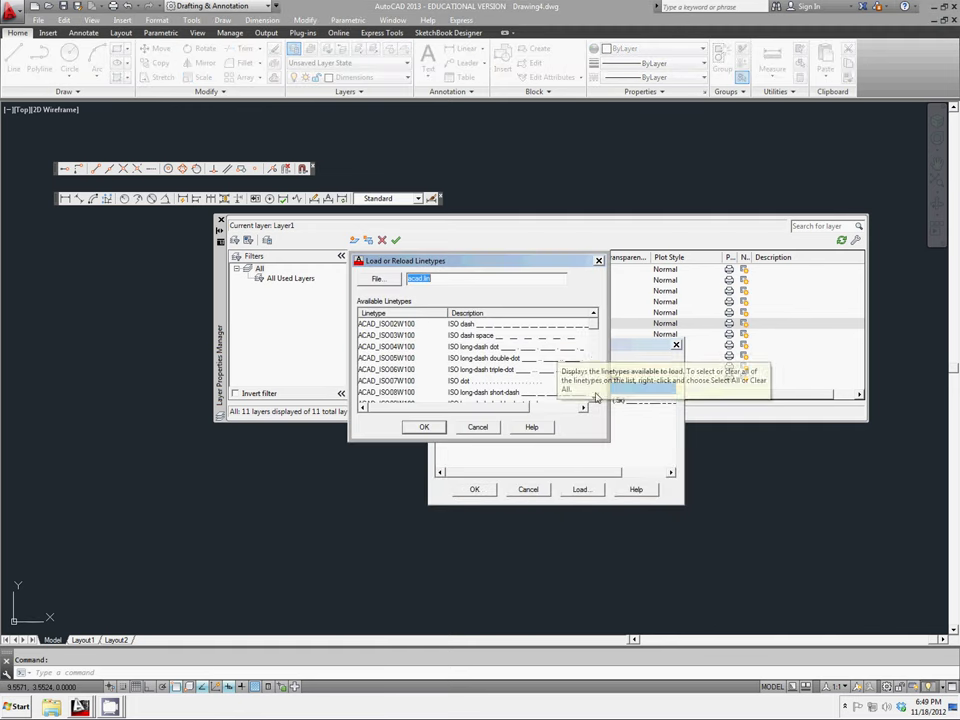
pyautogui.scroll(-4, 596, 399)
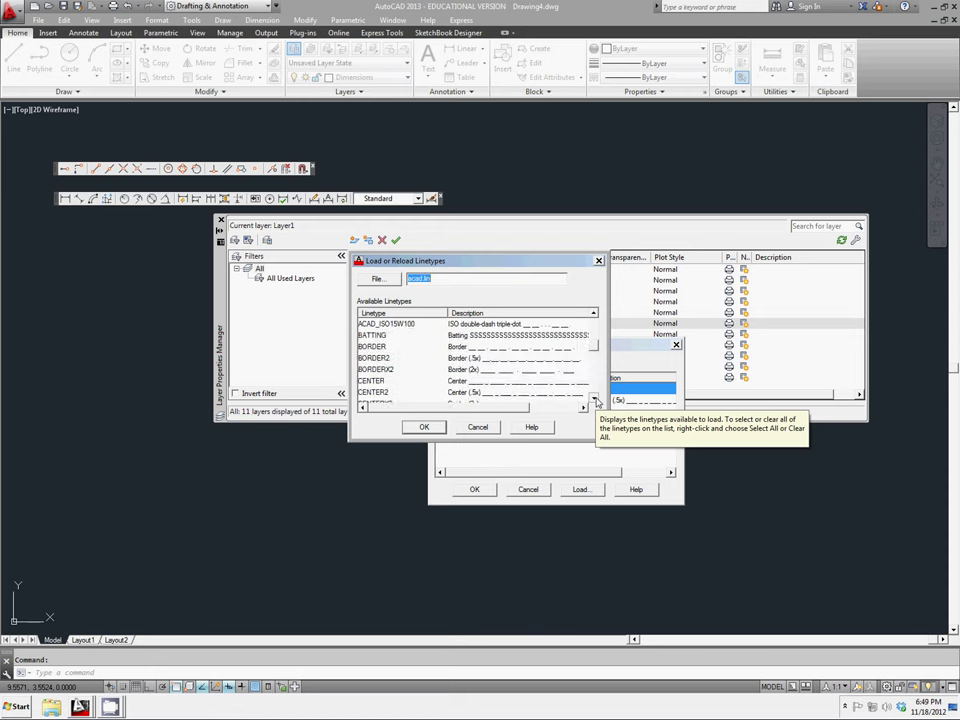
pyautogui.scroll(-6, 596, 399)
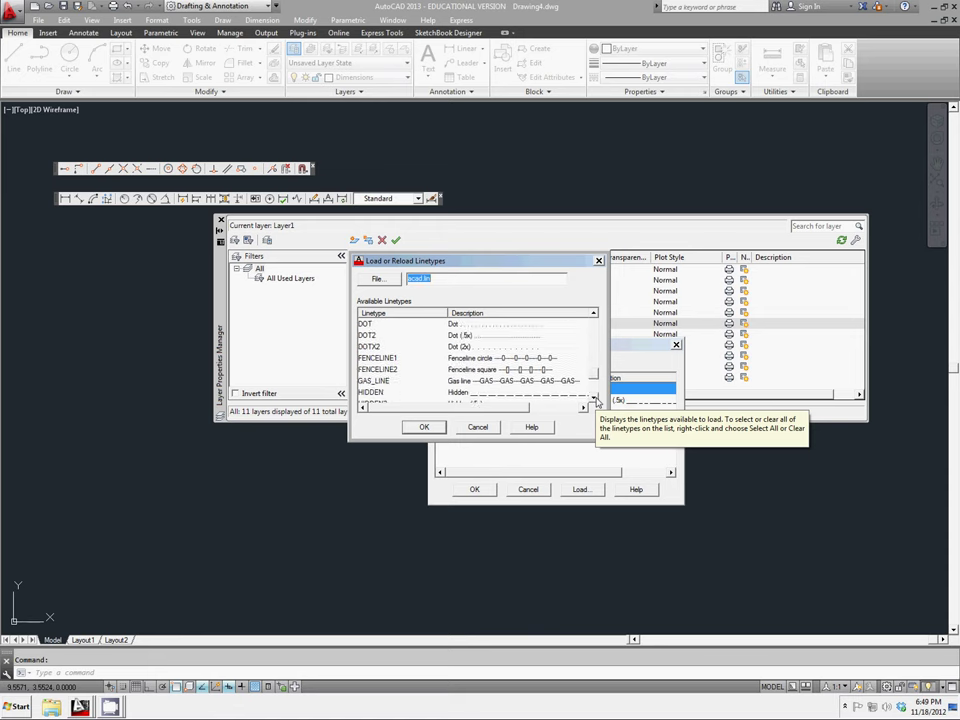
pyautogui.scroll(-1, 596, 399)
pyautogui.click(371, 380)
pyautogui.click(424, 427)
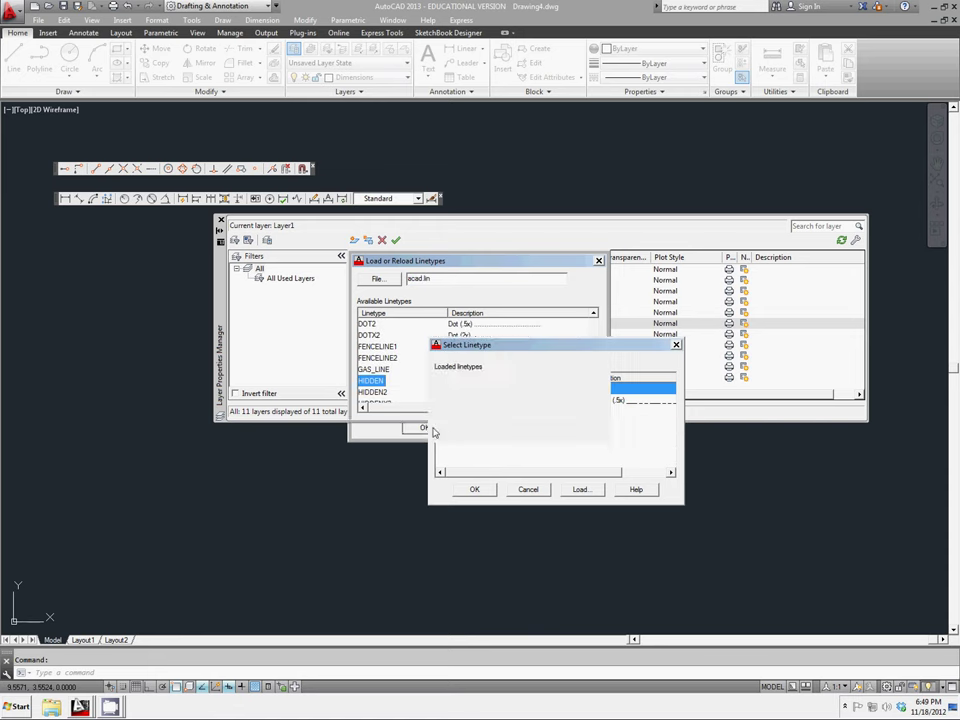
pyautogui.click(477, 489)
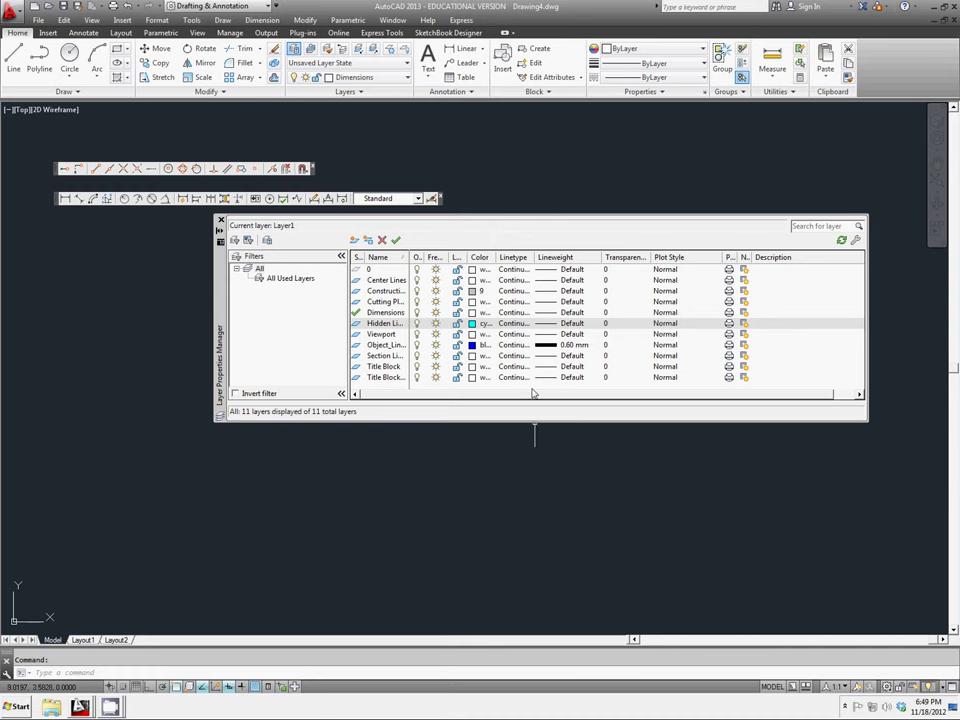
# Step: Assign the loaded HIDDEN linetype to the Hidden Lines layer
pyautogui.click(557, 325)
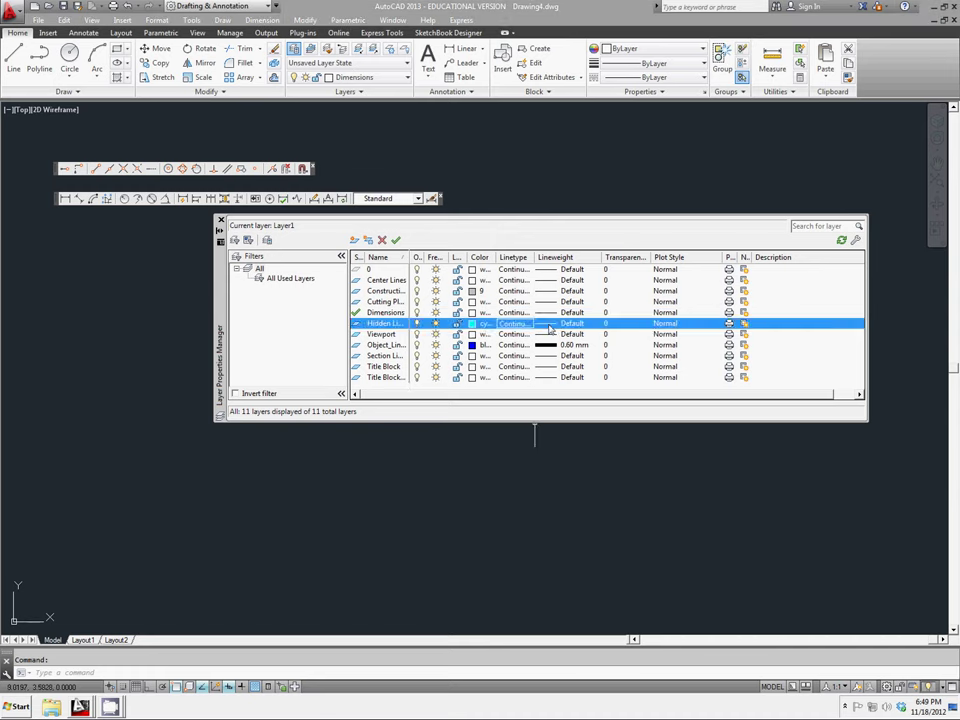
pyautogui.click(486, 434)
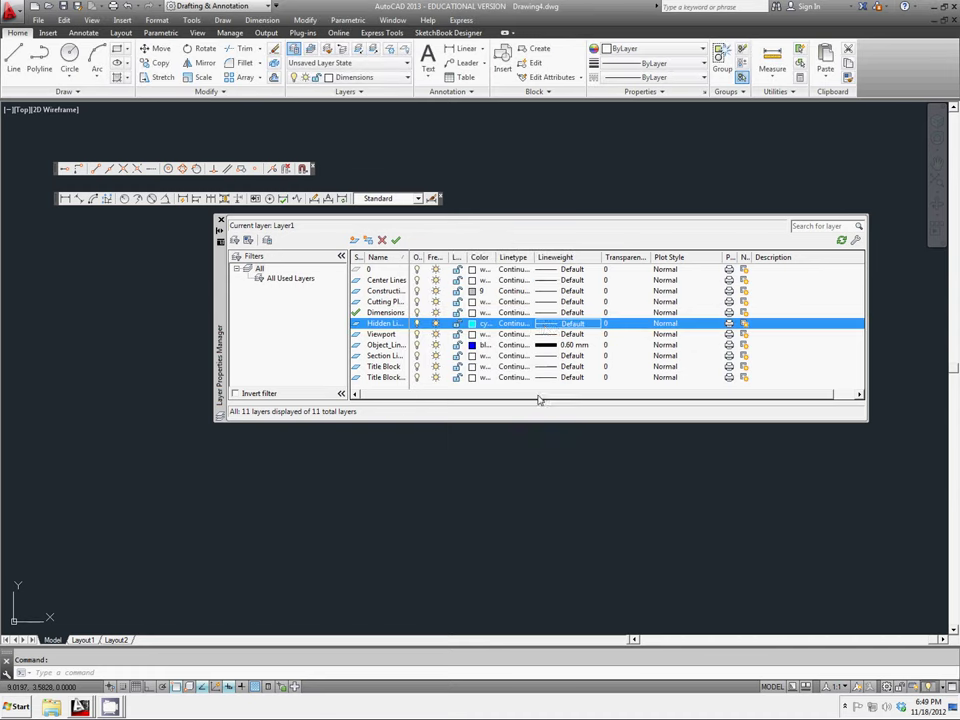
pyautogui.click(516, 324)
pyautogui.click(448, 401)
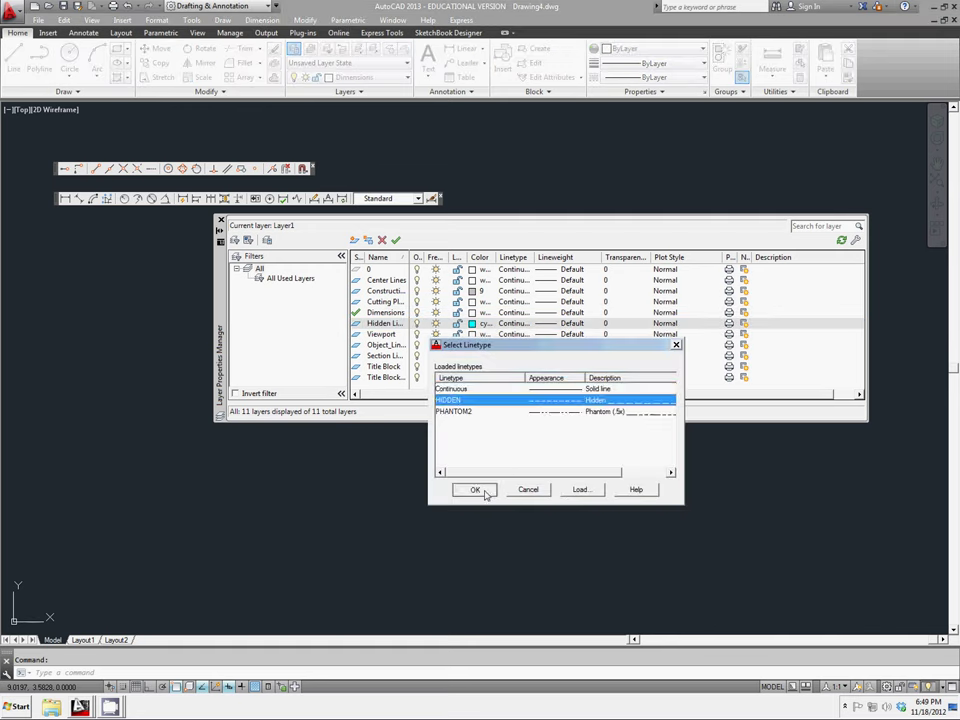
pyautogui.click(476, 489)
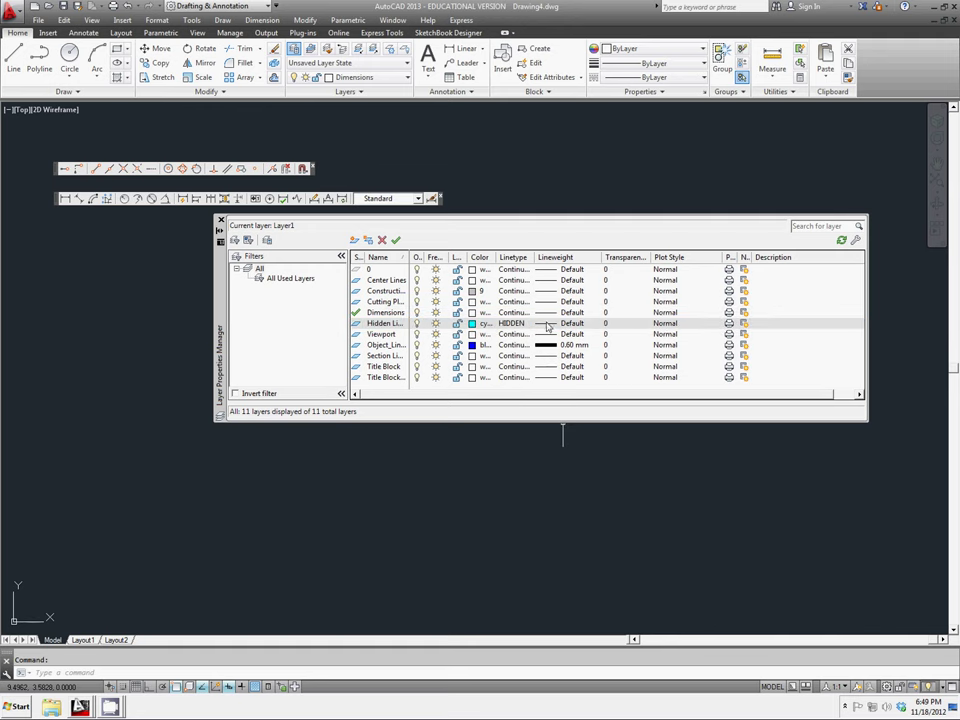
# Step: Set the Hidden Lines layer's lineweight to 0.30 mm
pyautogui.click(548, 328)
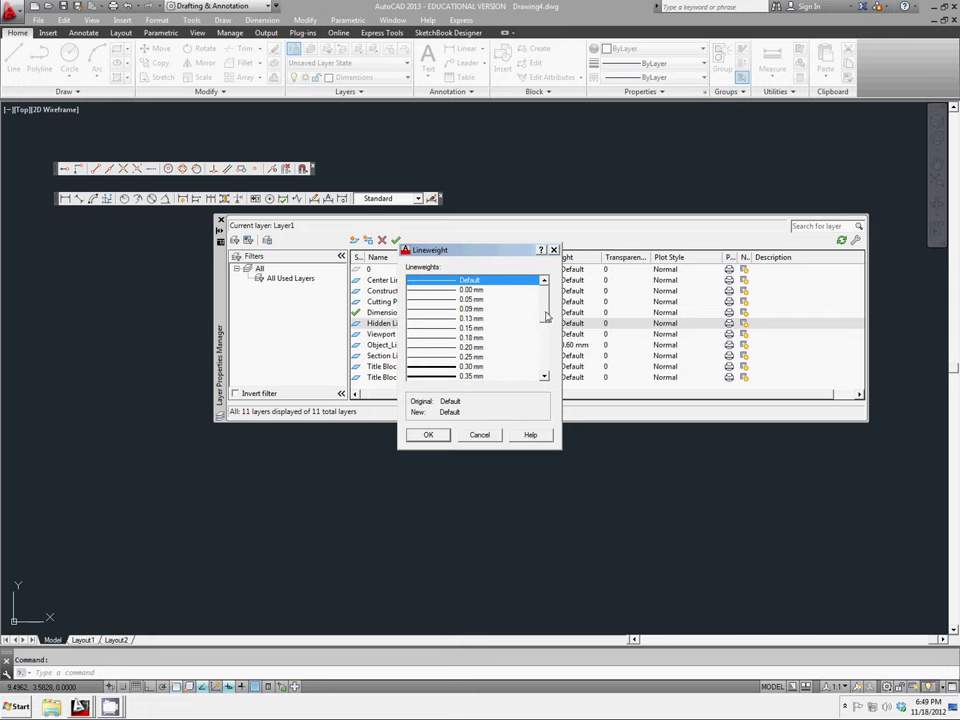
pyautogui.moveTo(546, 326); pyautogui.dragTo(546, 341)
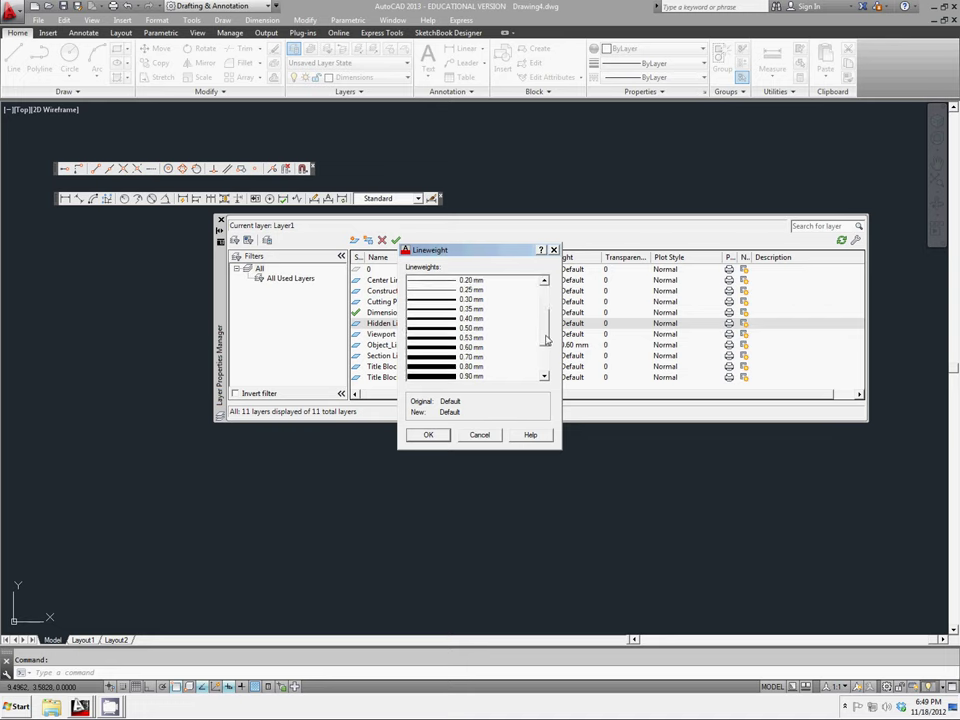
pyautogui.click(480, 299)
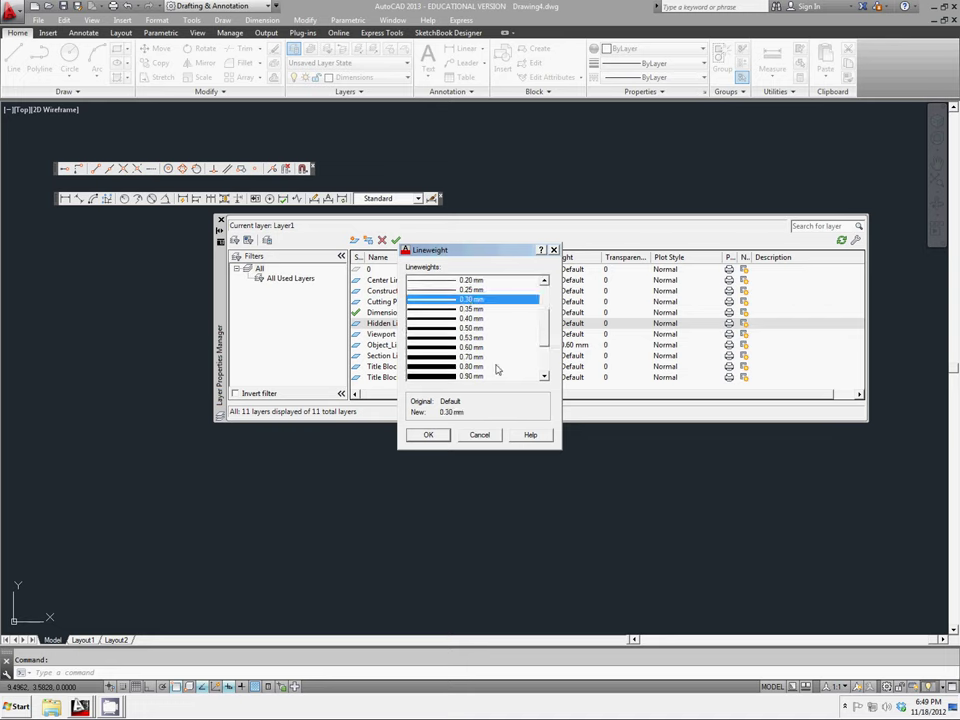
pyautogui.click(428, 435)
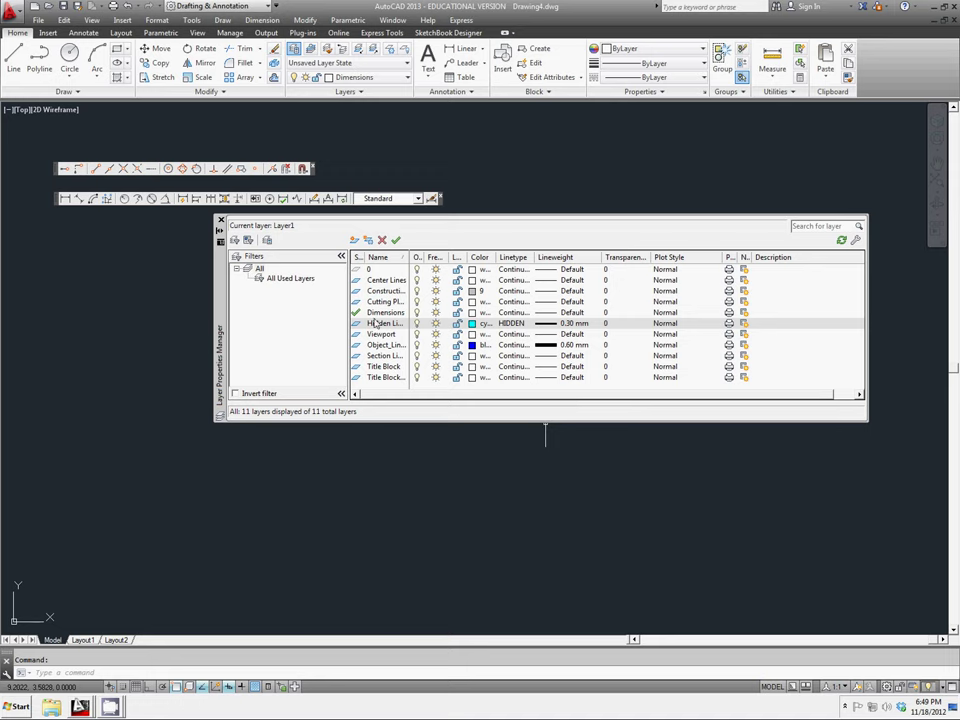
# Step: Set the Center Lines layer's color to red
pyautogui.click(386, 281)
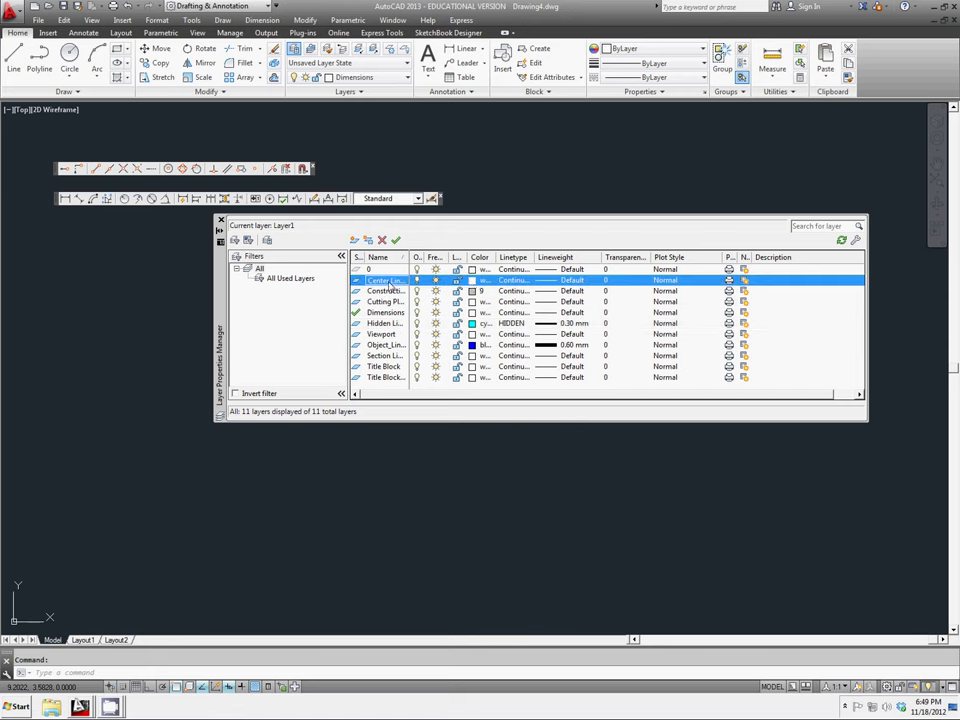
pyautogui.click(471, 281)
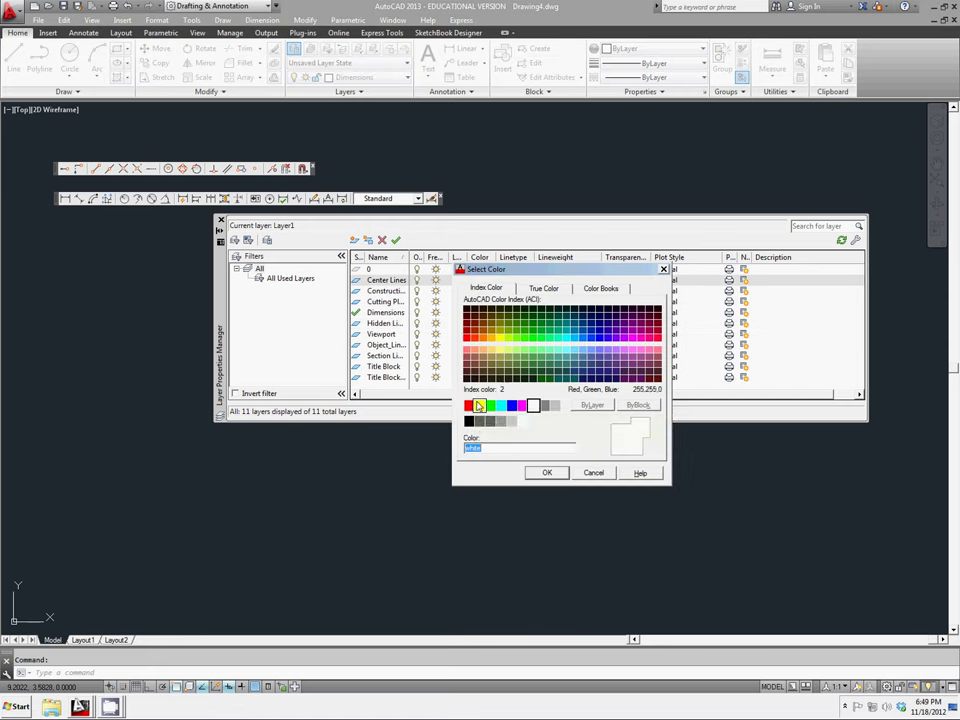
pyautogui.click(469, 405)
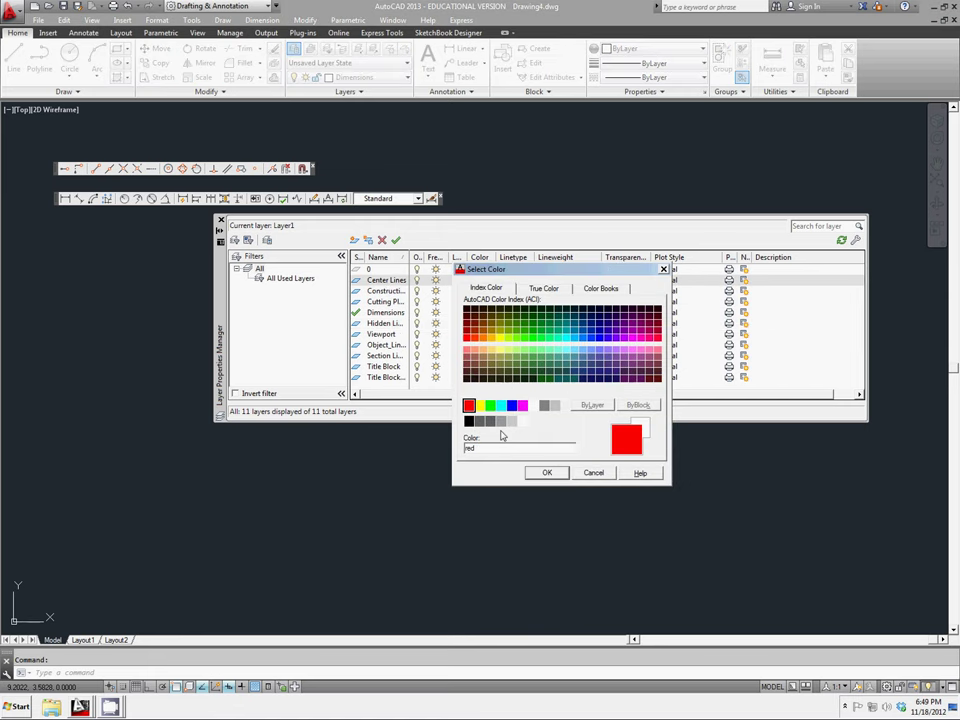
pyautogui.click(547, 472)
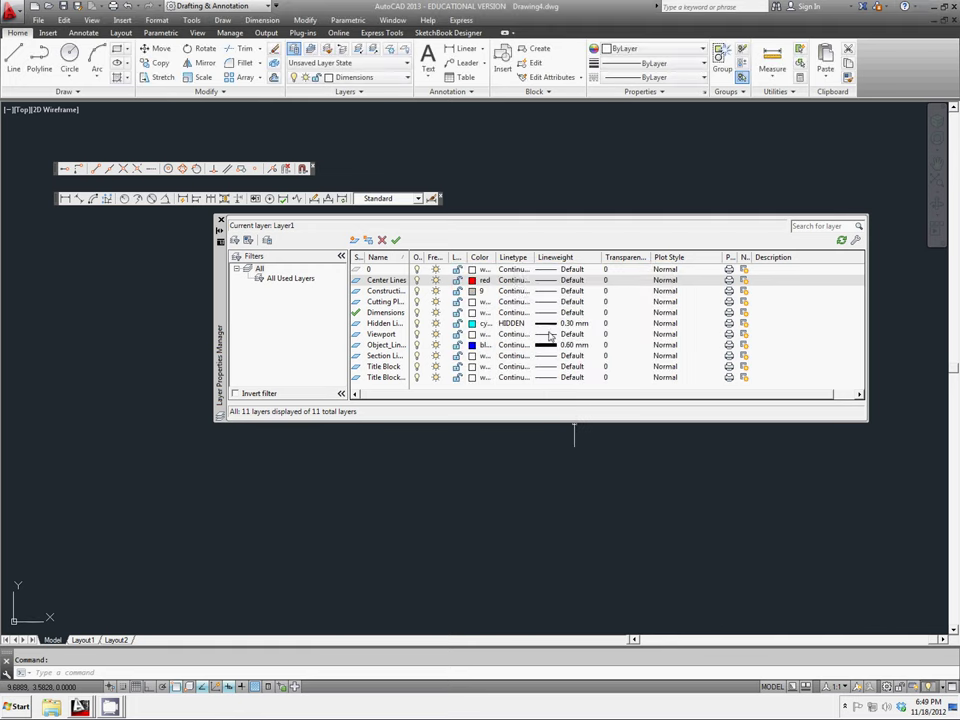
# Step: Load the CENTER linetype from acad.lin and assign it to the Center Lines layer
pyautogui.click(511, 282)
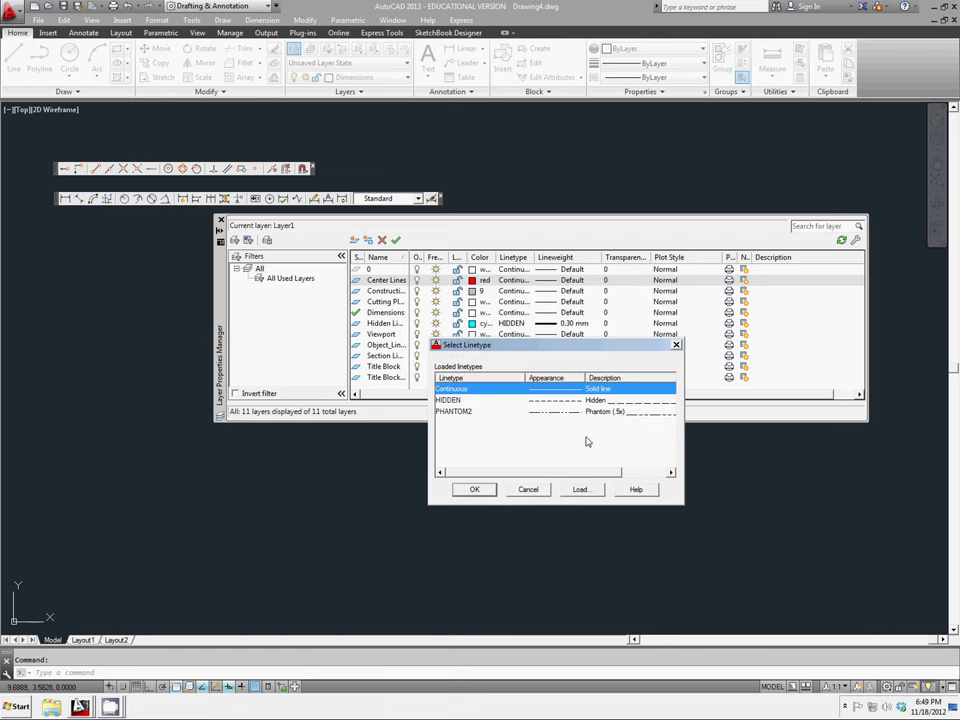
pyautogui.click(580, 489)
pyautogui.scroll(-5, 599, 352)
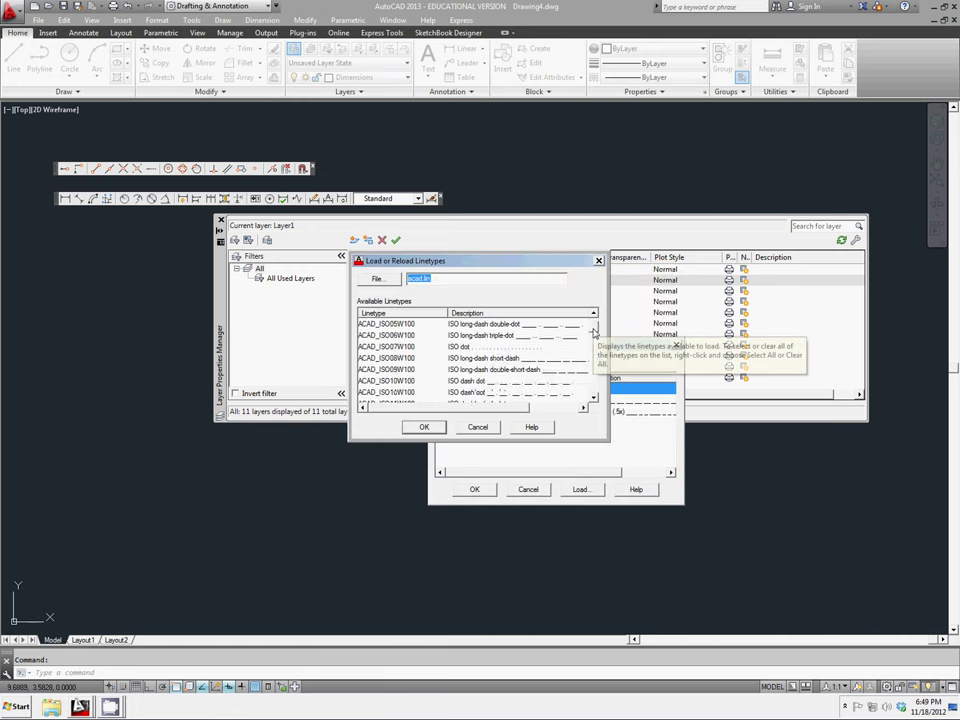
pyautogui.click(375, 357)
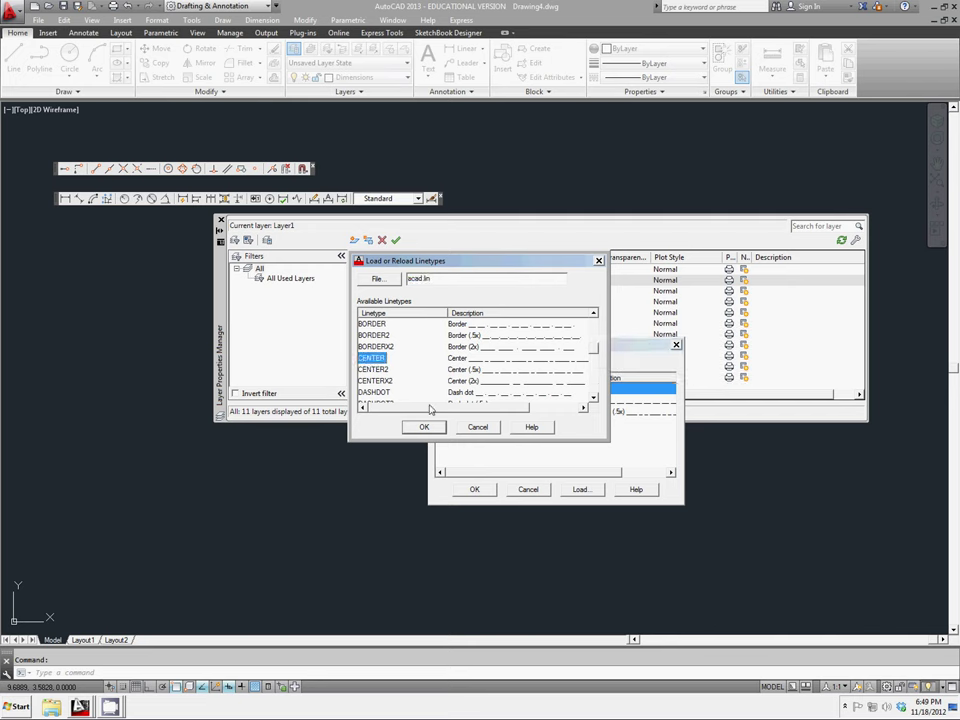
pyautogui.click(424, 427)
pyautogui.click(460, 389)
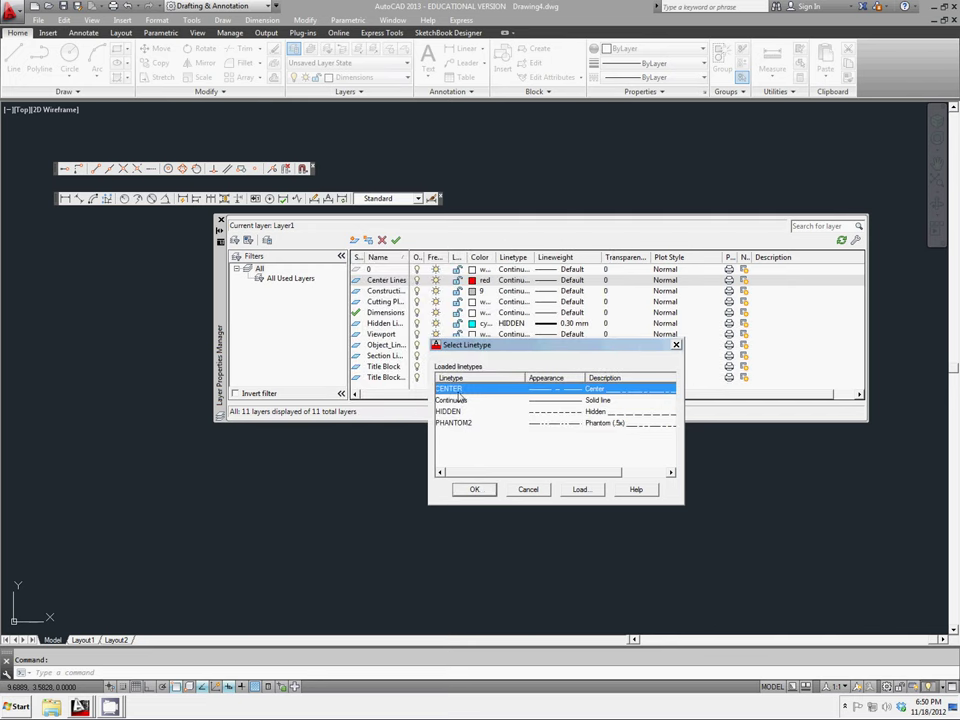
pyautogui.click(475, 490)
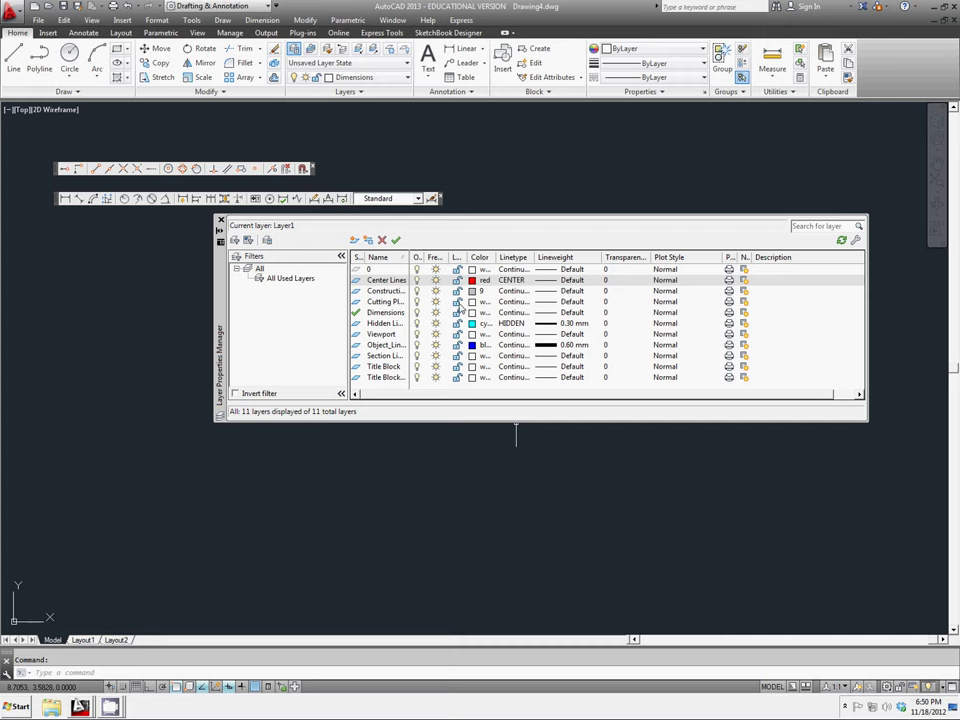
# Step: Set the Dimensions layer's color to magenta
pyautogui.click(386, 312)
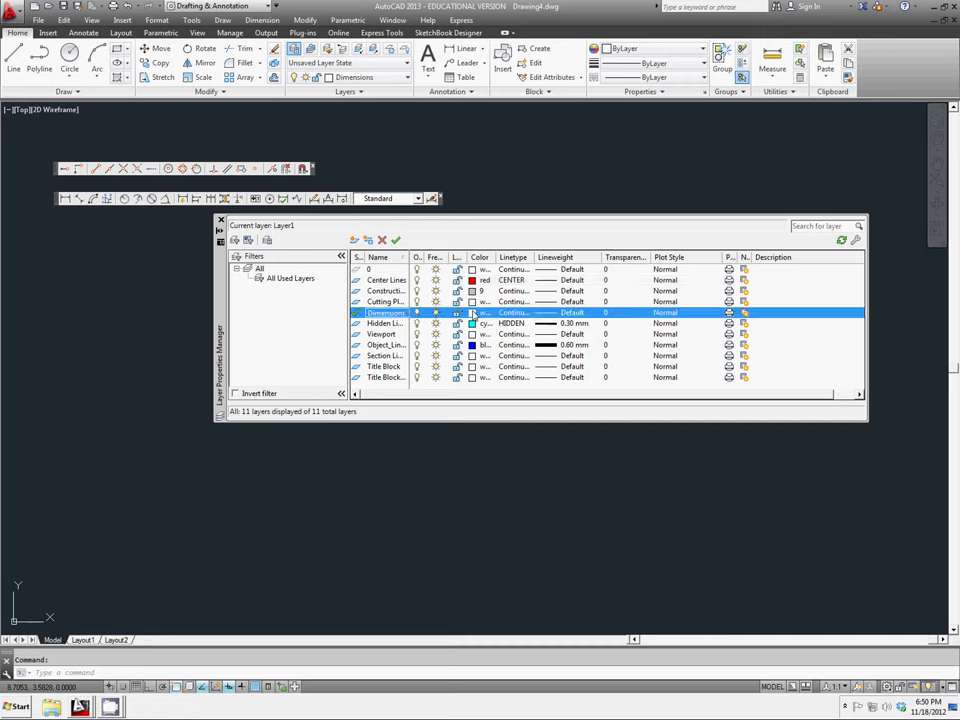
pyautogui.click(472, 312)
pyautogui.click(521, 405)
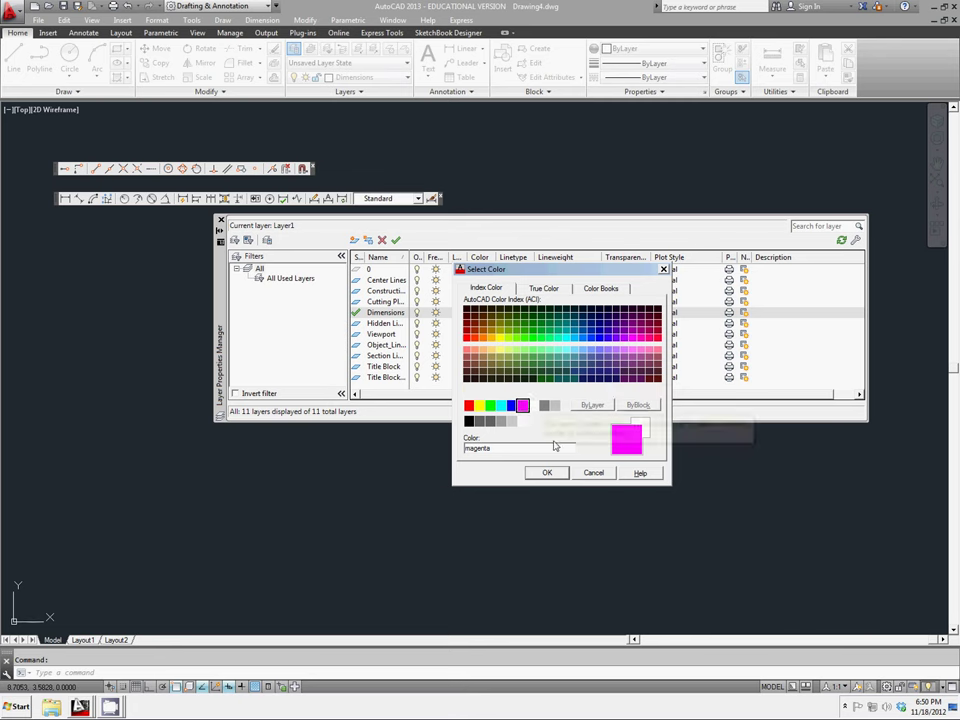
pyautogui.click(547, 472)
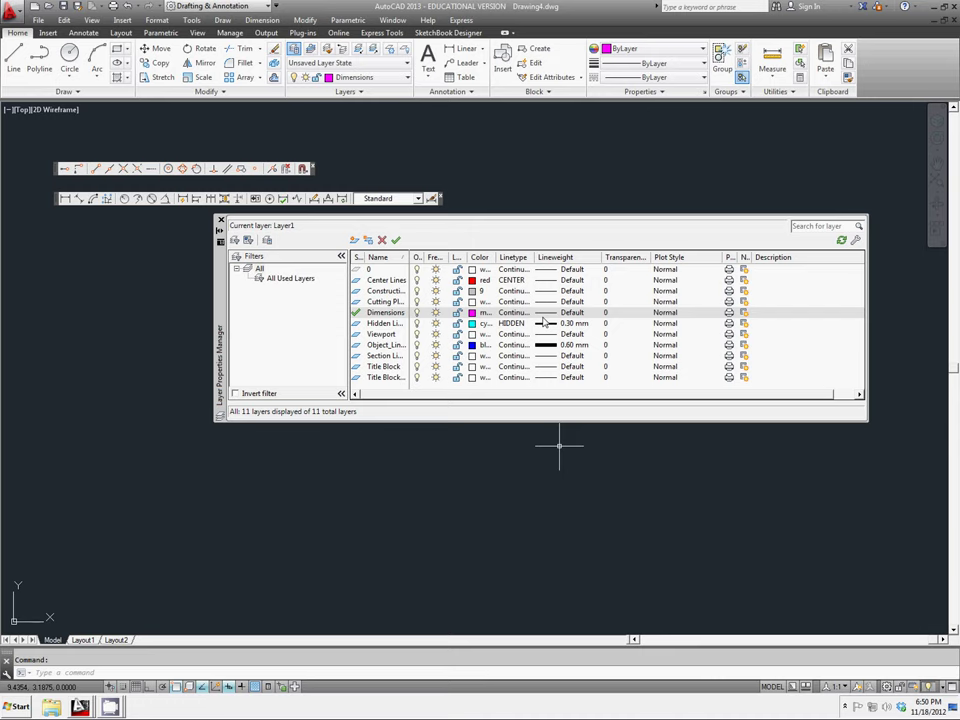
# Step: Set the Cutting Plane layer's color to index color 8
pyautogui.click(483, 357)
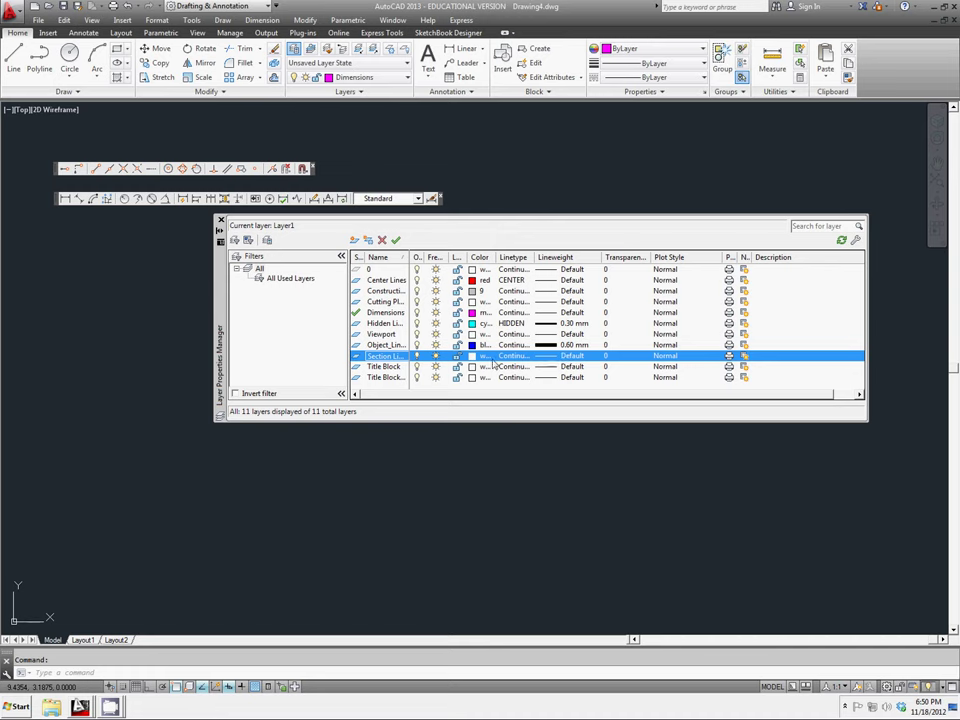
pyautogui.click(482, 302)
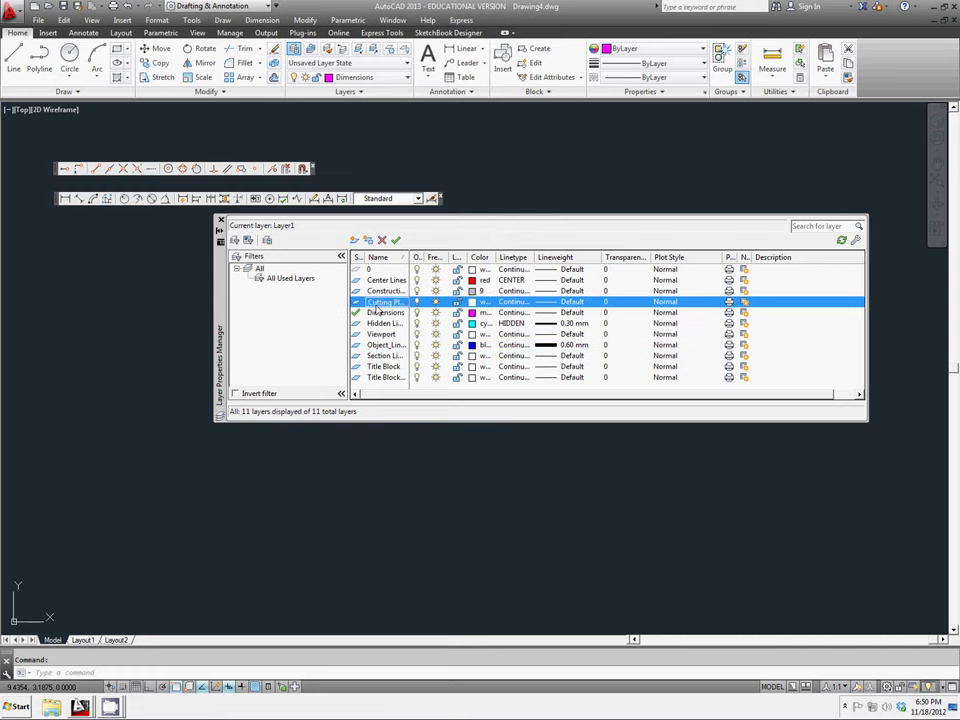
pyautogui.click(475, 302)
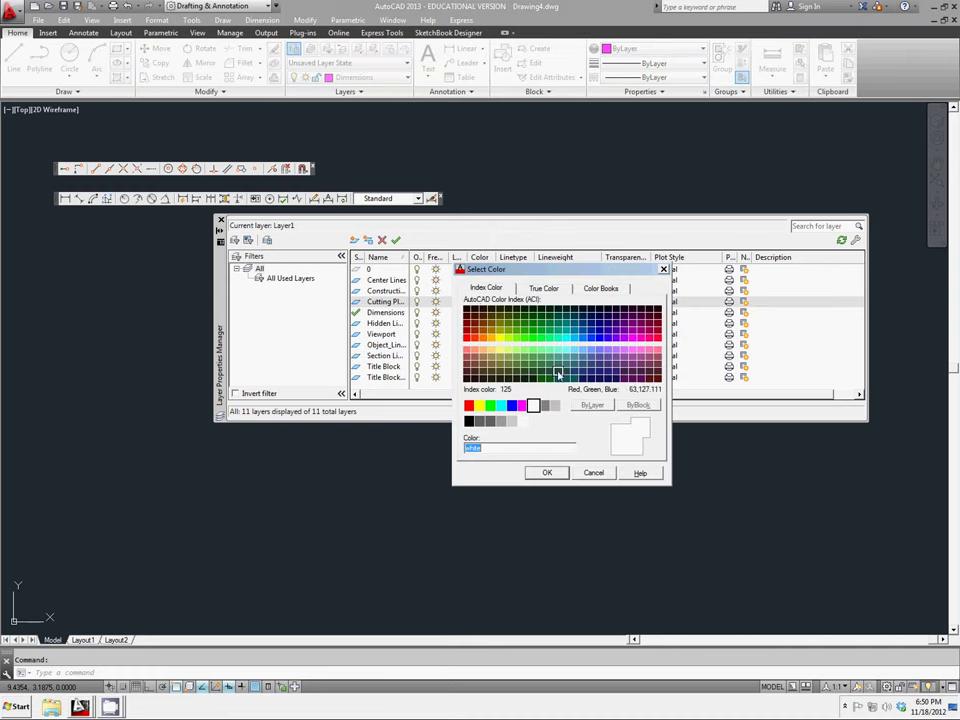
pyautogui.click(544, 405)
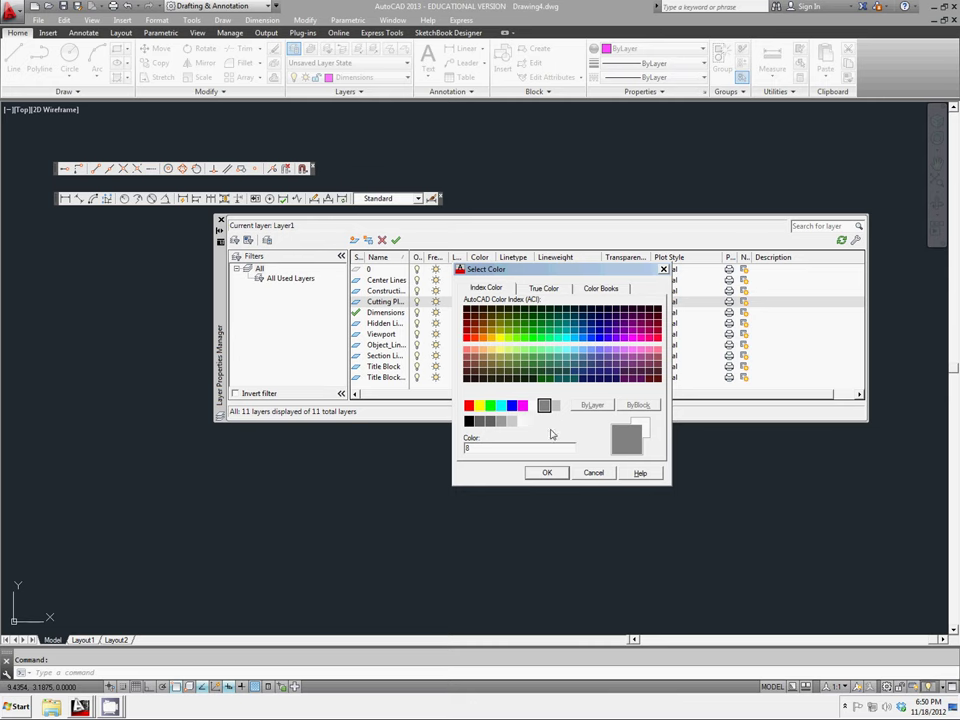
pyautogui.click(546, 472)
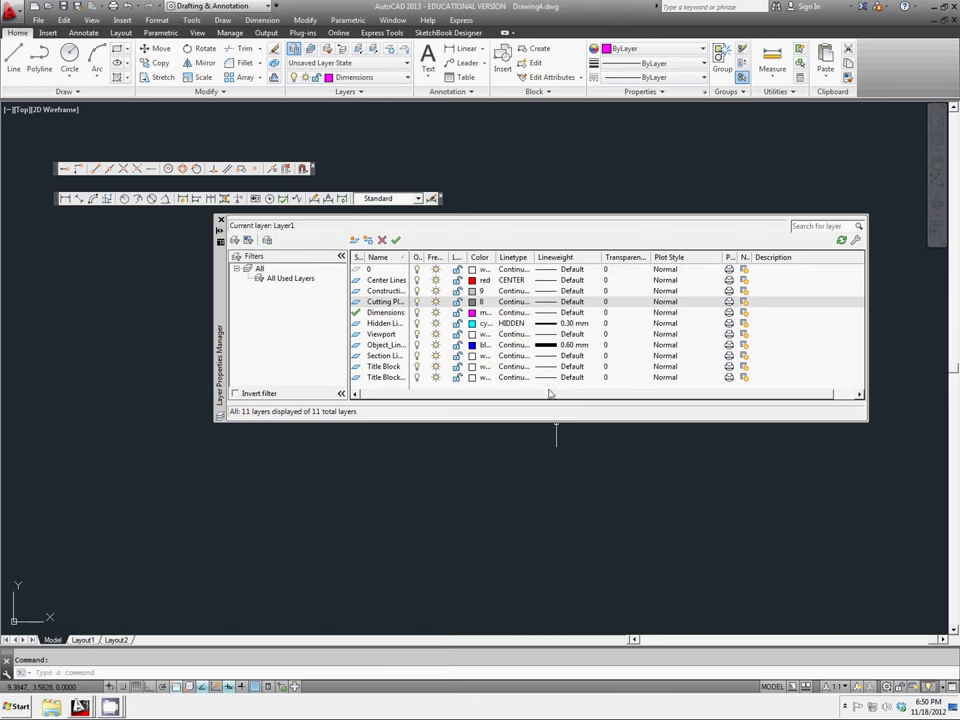
# Step: Assign the PHANTOM2 linetype and a 0.60 mm lineweight to the Cutting Plane layer
pyautogui.click(514, 302)
pyautogui.click(460, 422)
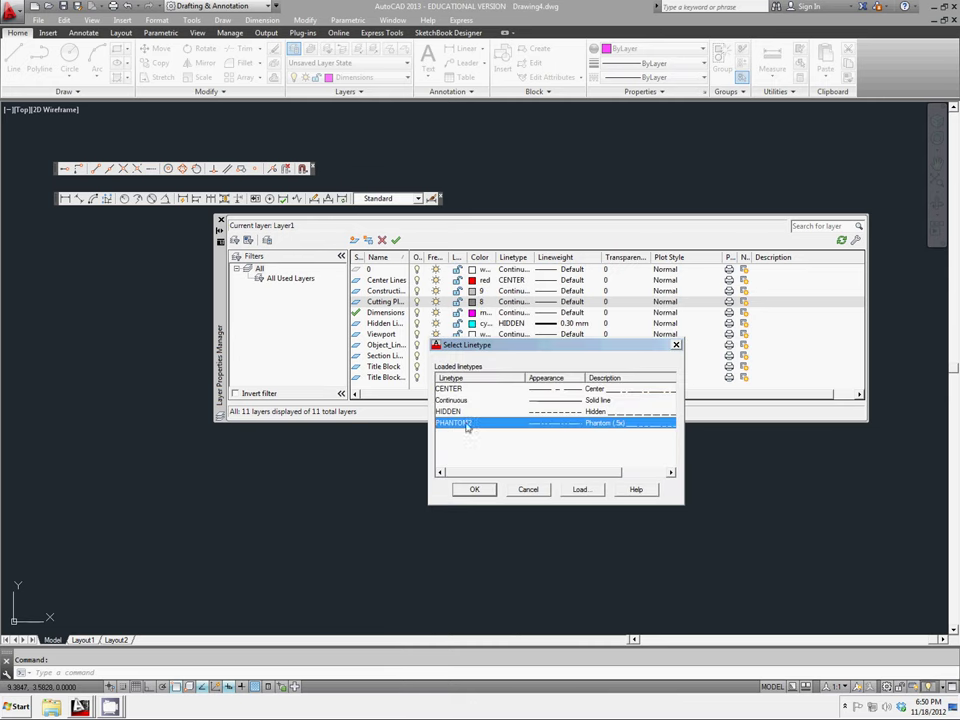
pyautogui.click(475, 490)
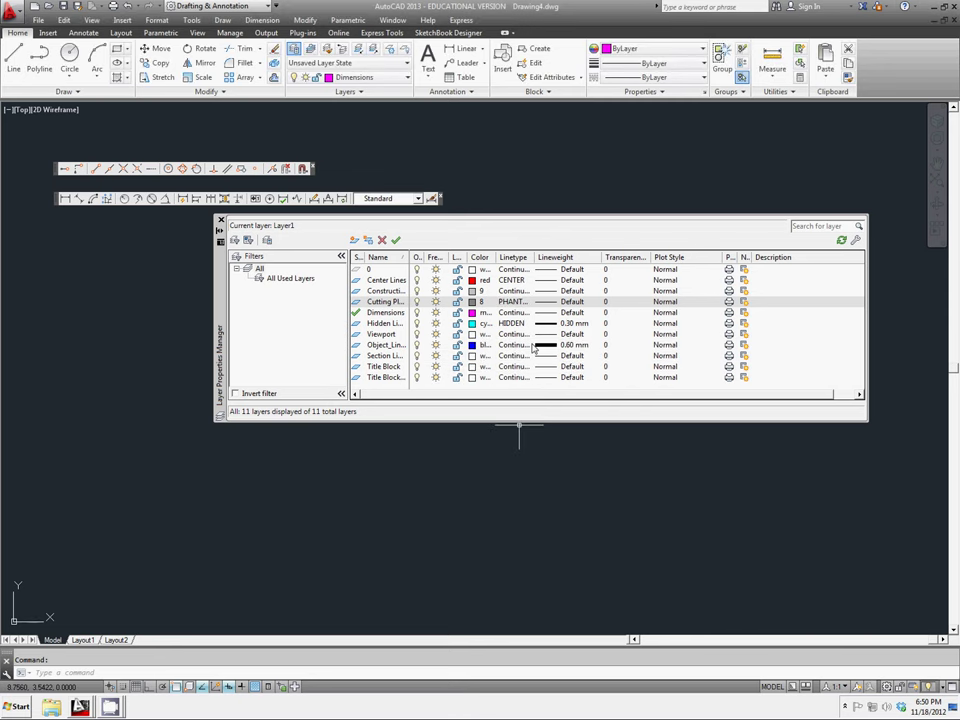
pyautogui.click(550, 304)
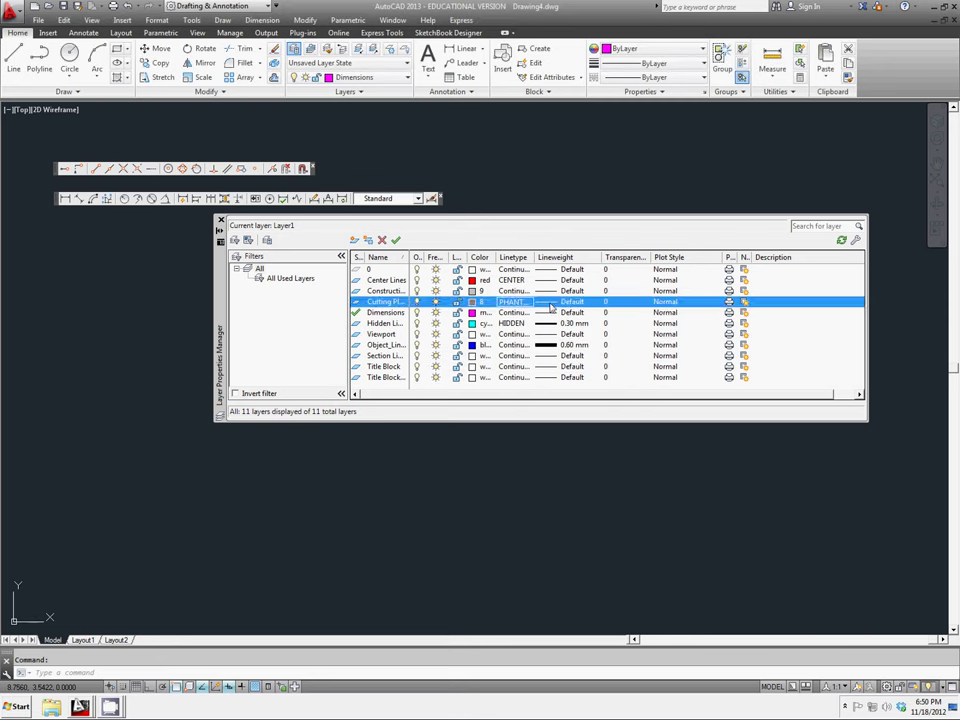
pyautogui.click(550, 307)
pyautogui.moveTo(546, 302); pyautogui.dragTo(551, 336)
pyautogui.click(480, 328)
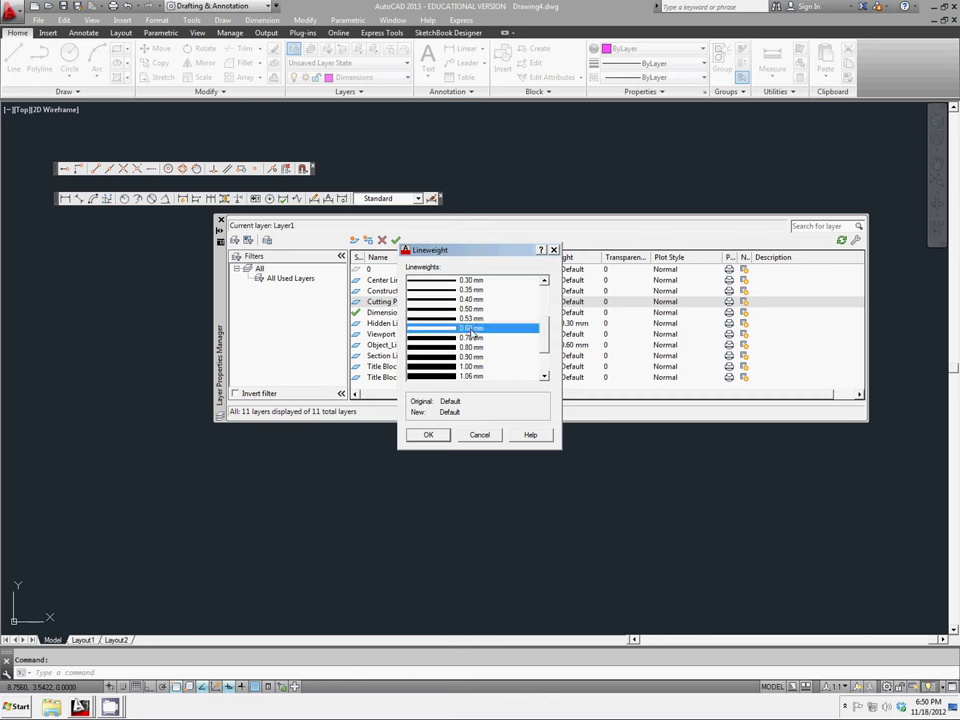
pyautogui.click(430, 436)
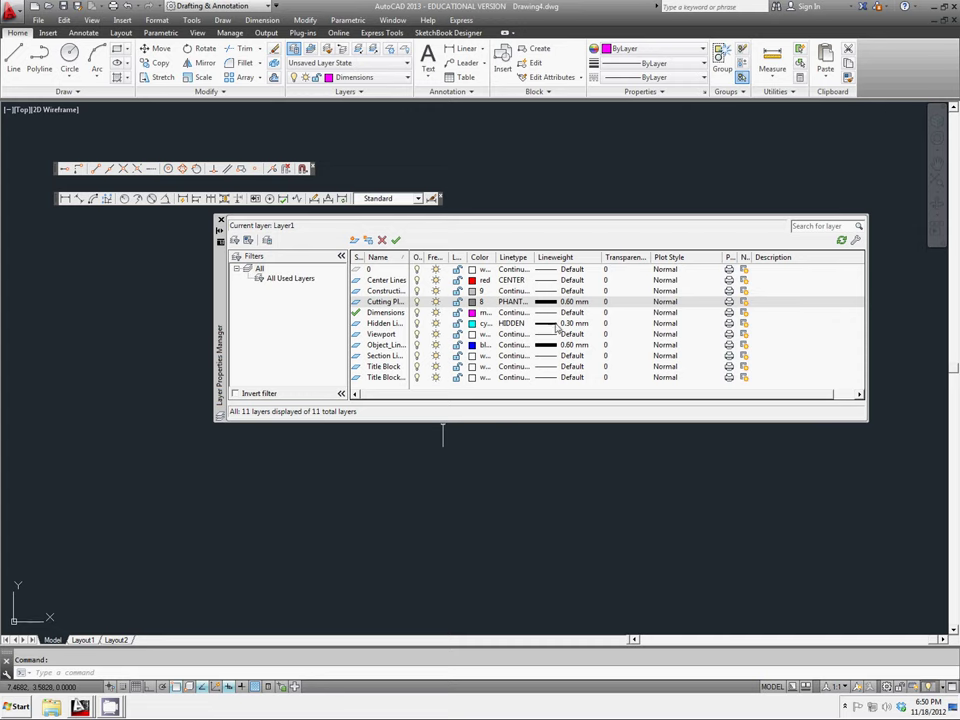
# Step: Set the Title Block layer's color to green and its lineweight to 1.20 mm
pyautogui.click(405, 367)
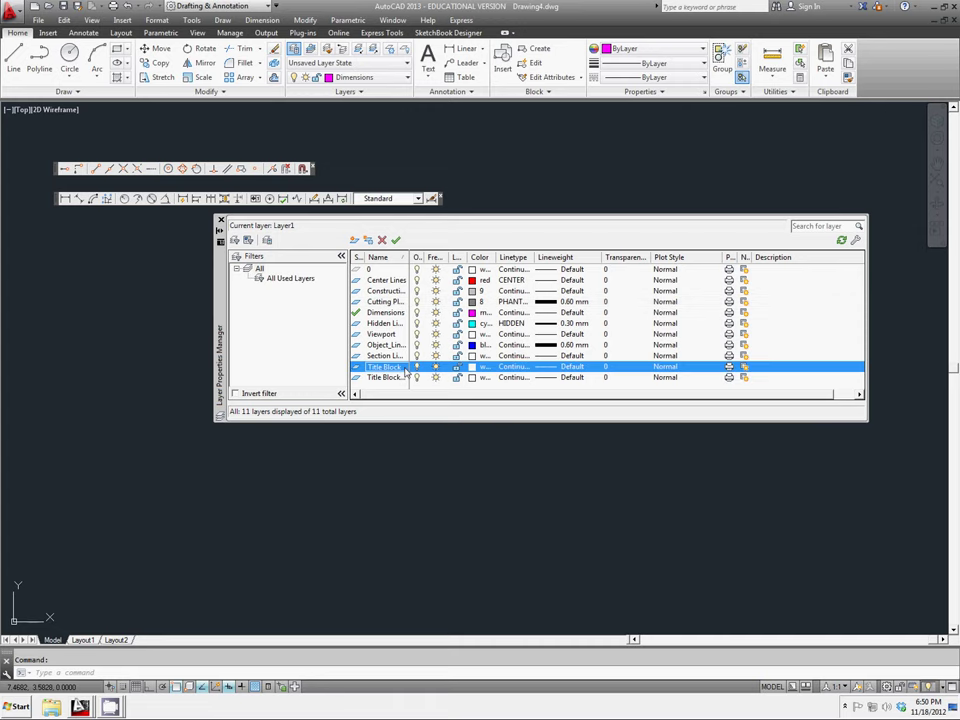
pyautogui.click(473, 369)
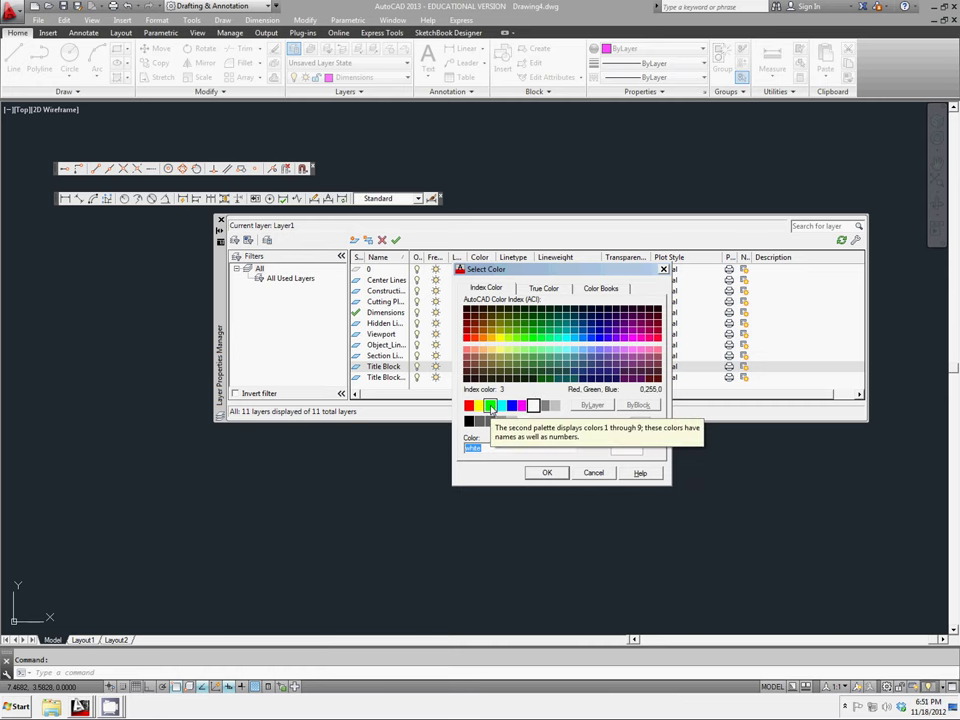
pyautogui.click(490, 405)
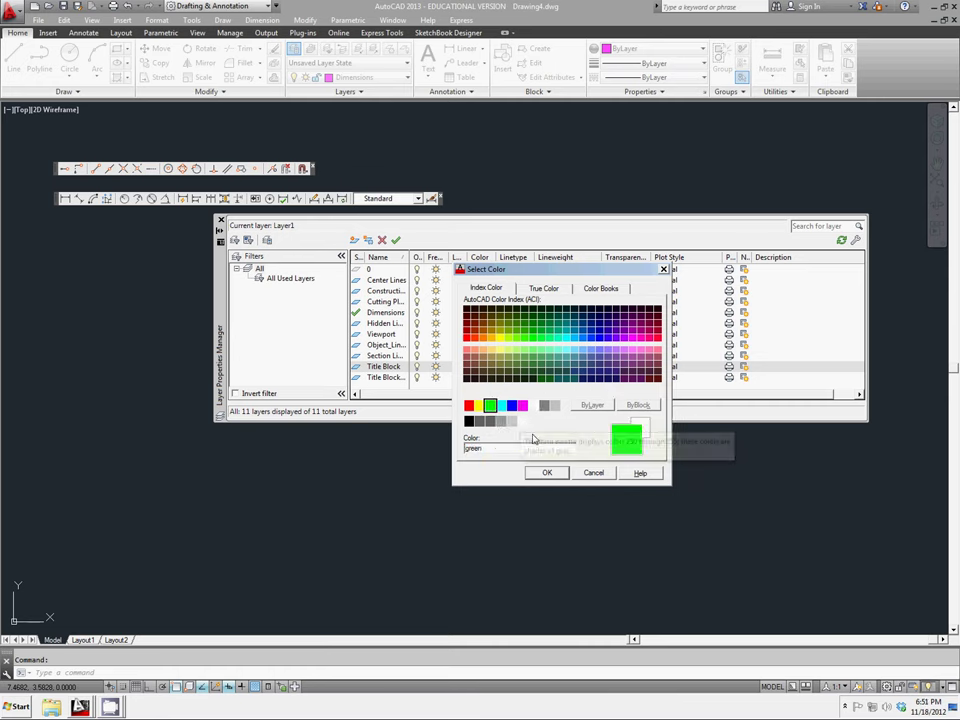
pyautogui.click(543, 474)
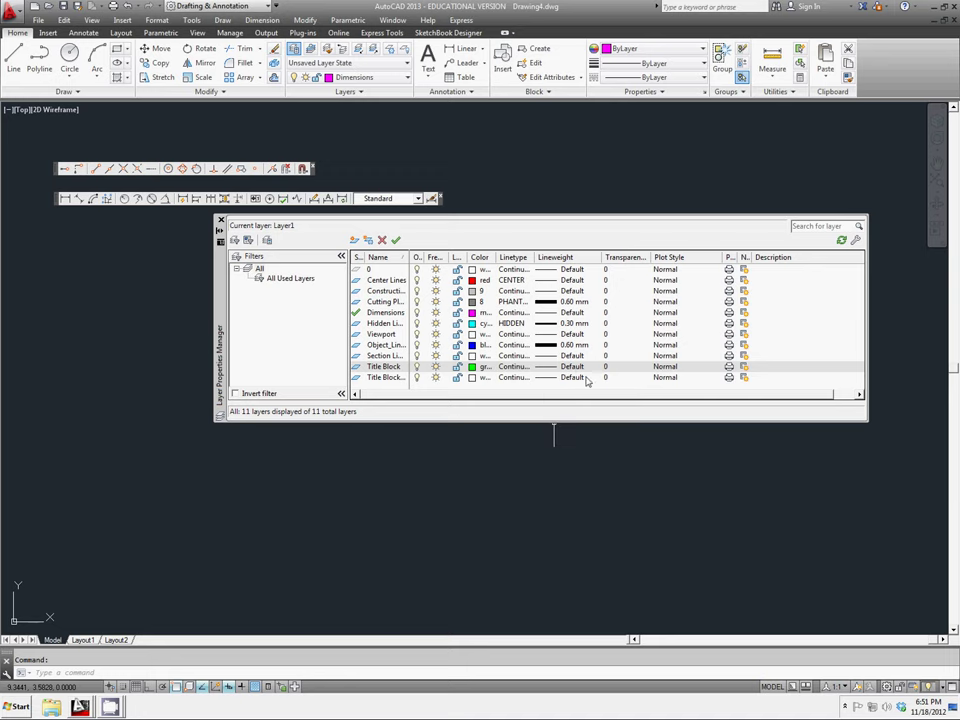
pyautogui.click(553, 371)
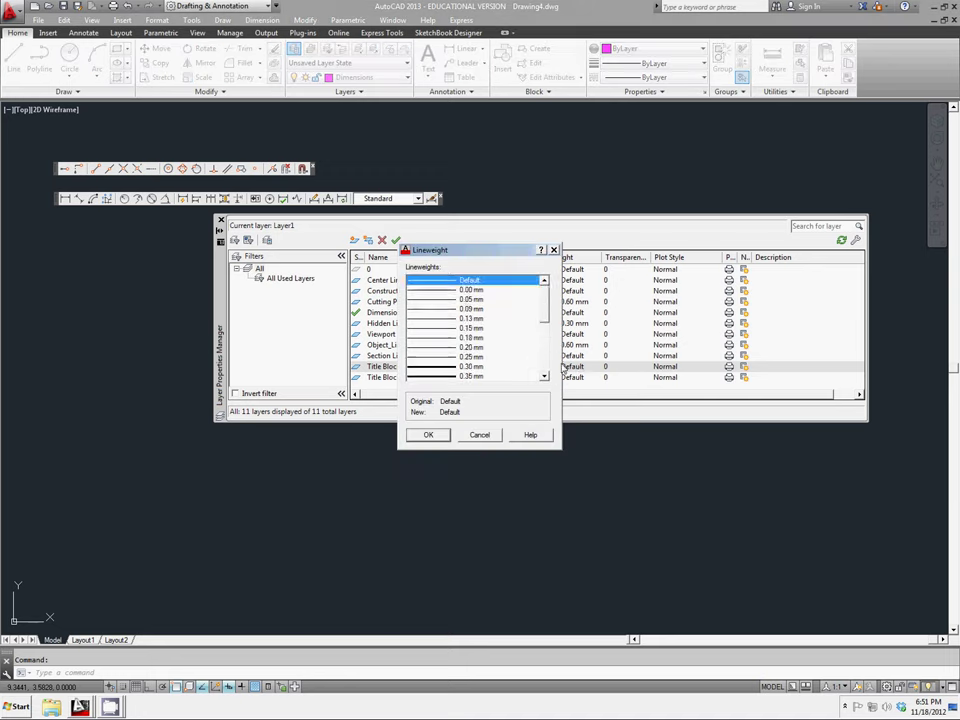
pyautogui.scroll(-4, 548, 351)
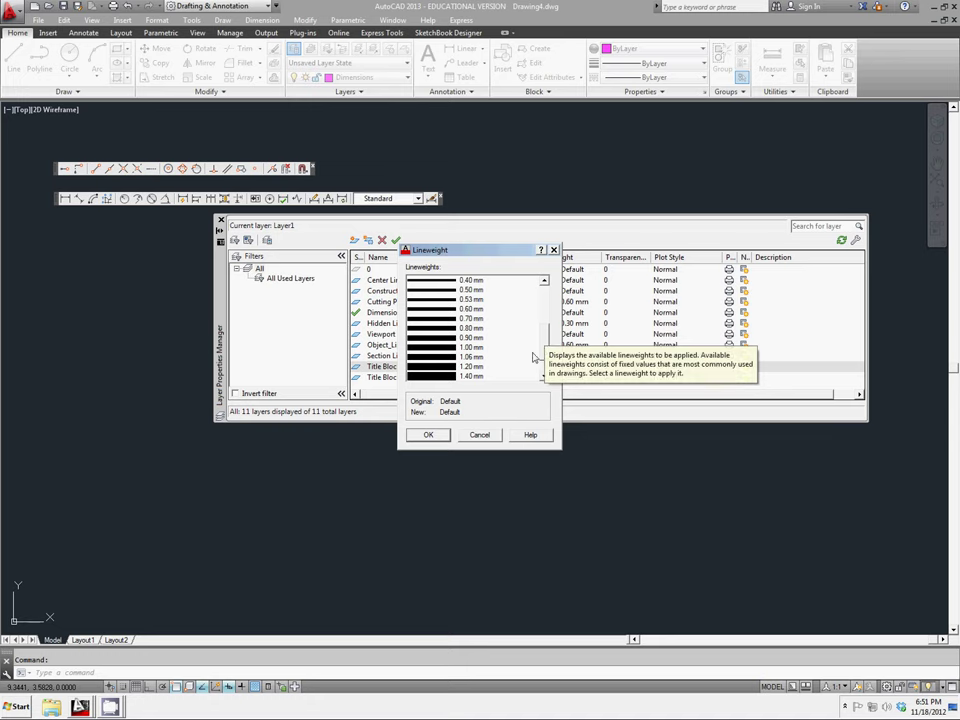
pyautogui.click(478, 368)
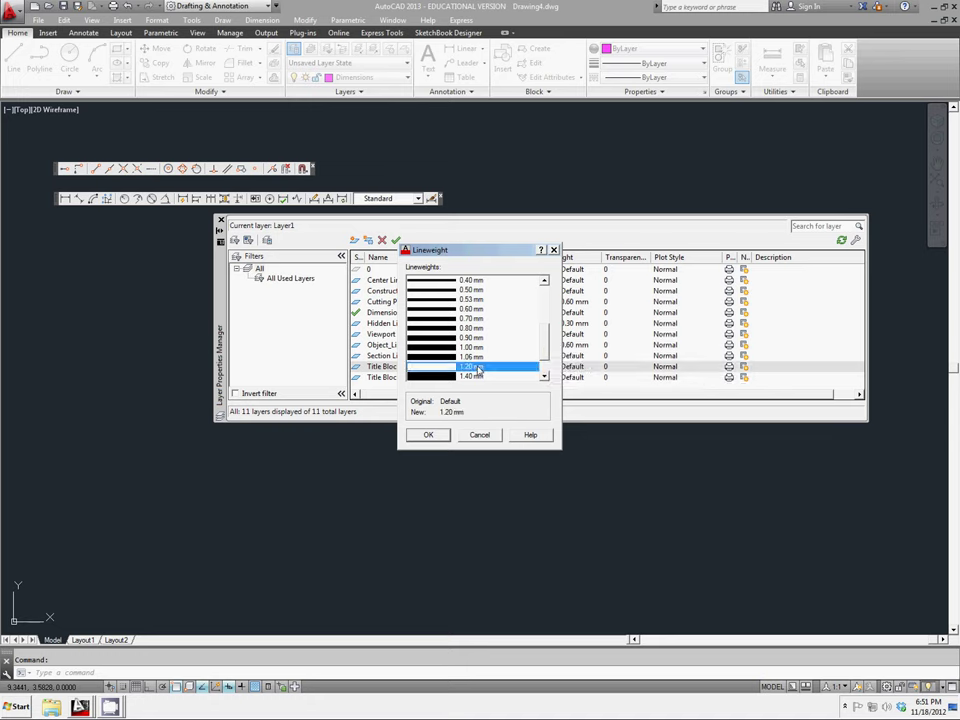
pyautogui.click(427, 435)
# Step: Set the color of the second Title Block layer, last in the layer list, to green
pyautogui.click(394, 380)
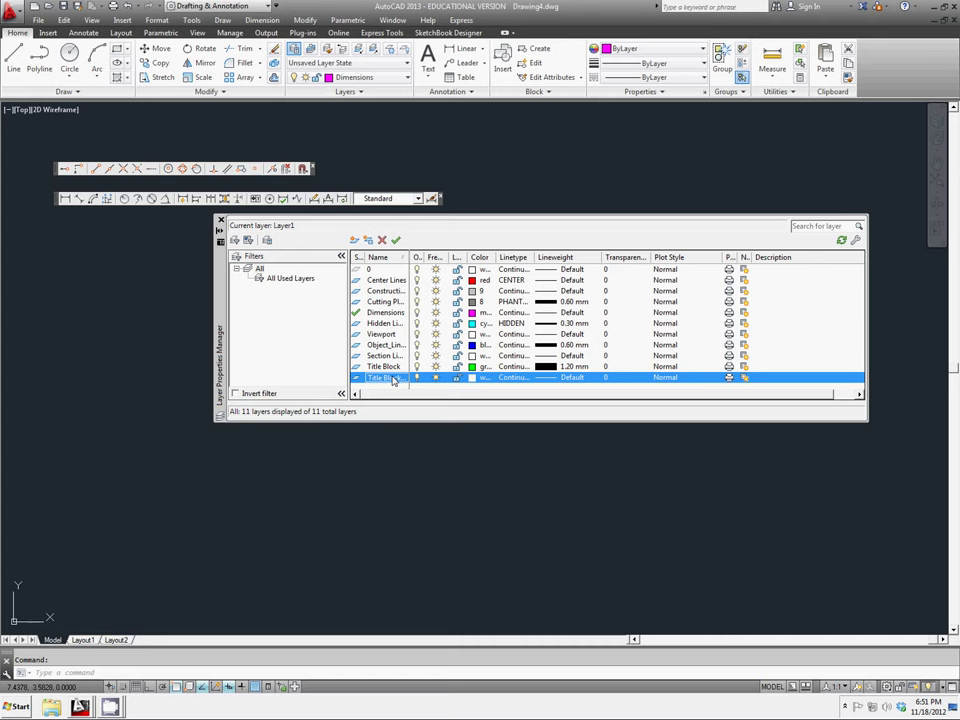
pyautogui.click(476, 378)
pyautogui.click(490, 405)
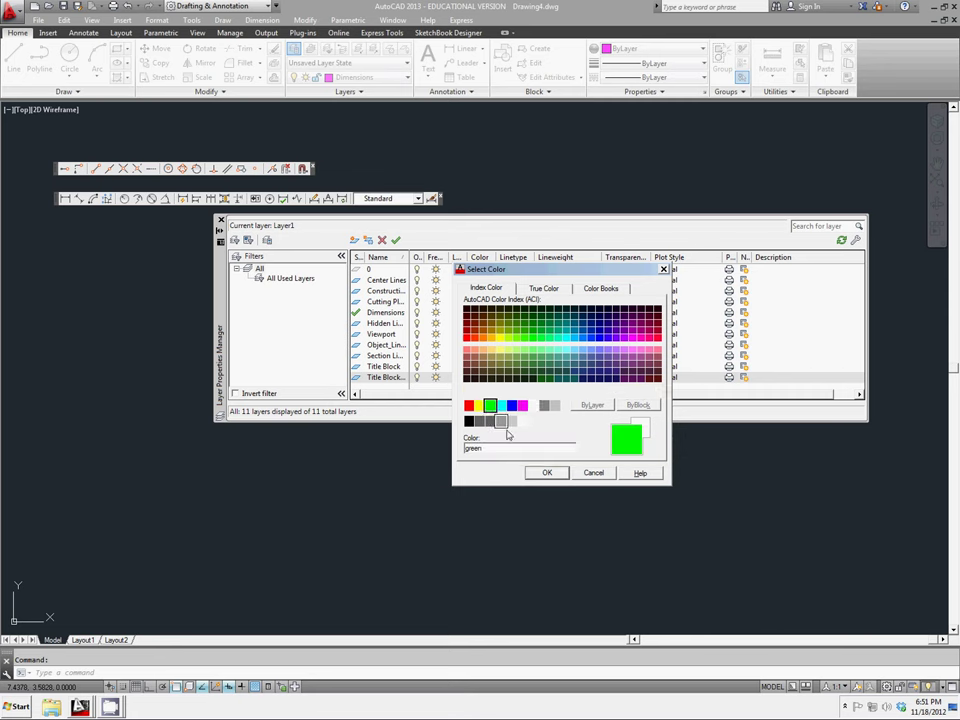
pyautogui.click(547, 472)
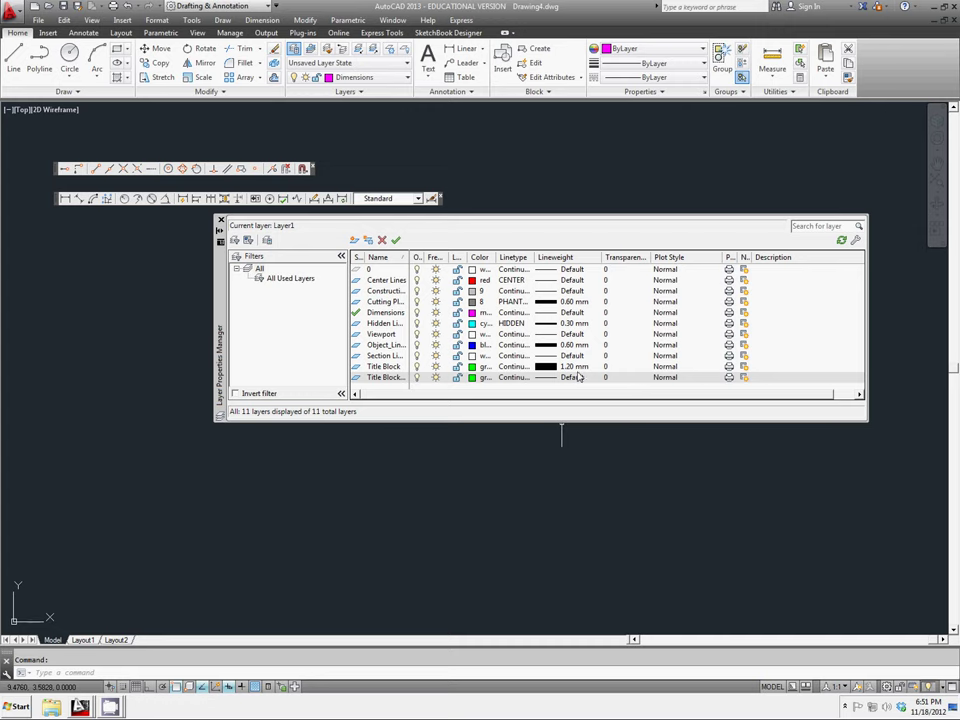
# Step: Make the Construction layer the current layer
pyautogui.click(383, 335)
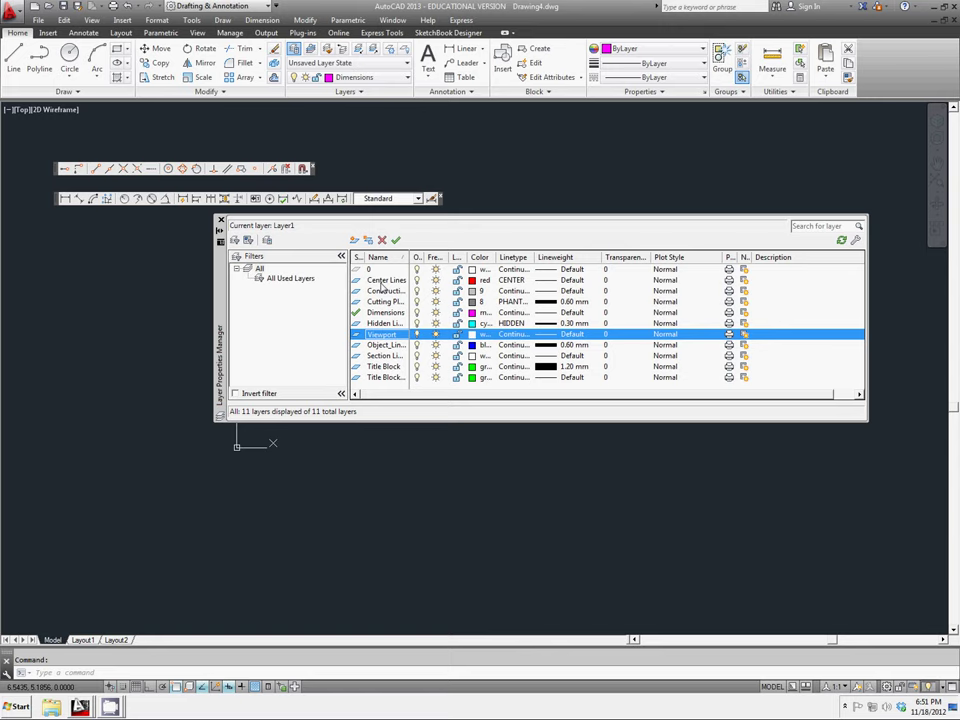
pyautogui.doubleClick(385, 291)
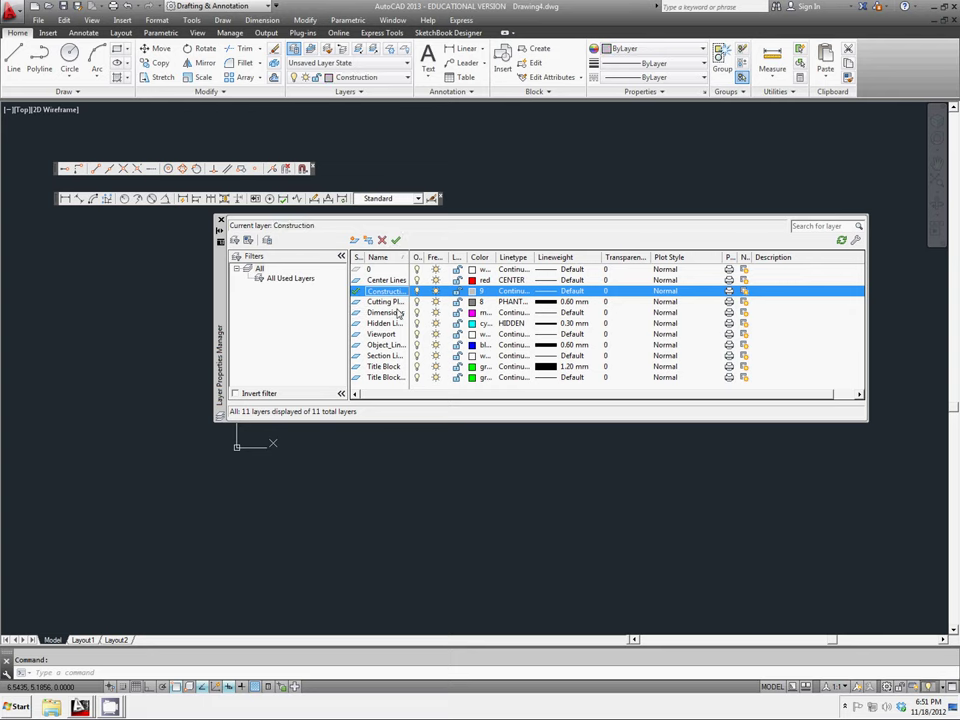